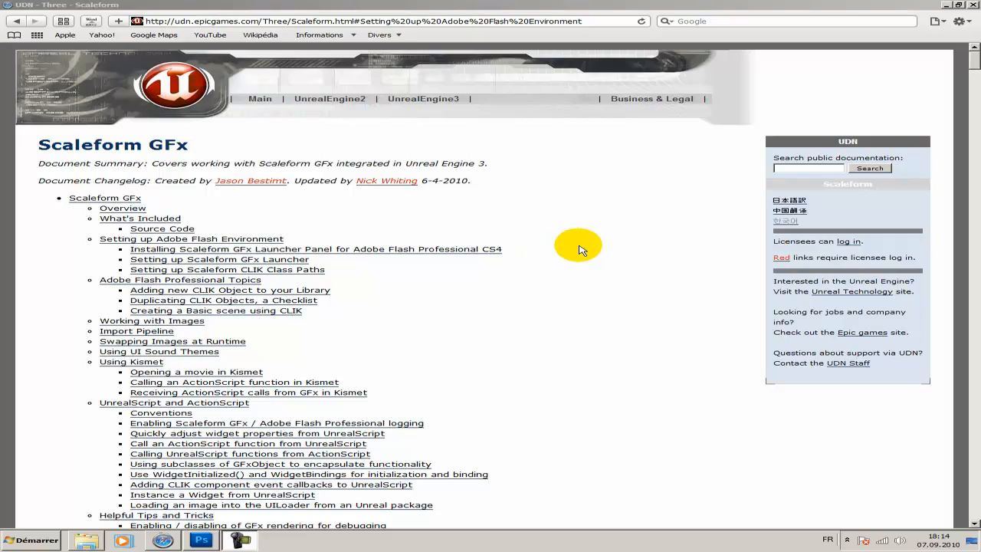
left_click_drag(974, 60, 975, 505)
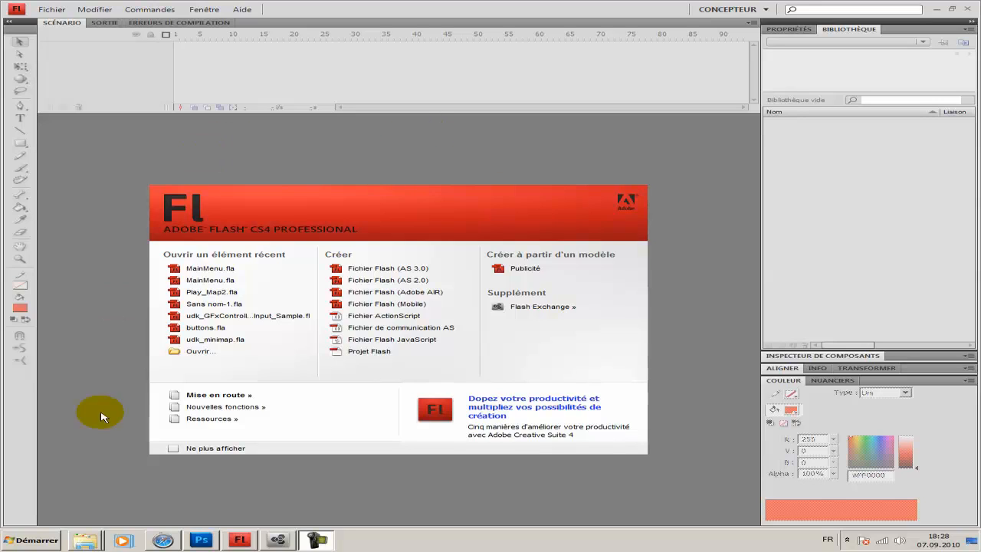
In Adobe Extension Manager, install the Scaleform CLIK extension from the CLIK Tools folder for Flash CS4, and close the manager
left_click(285, 540)
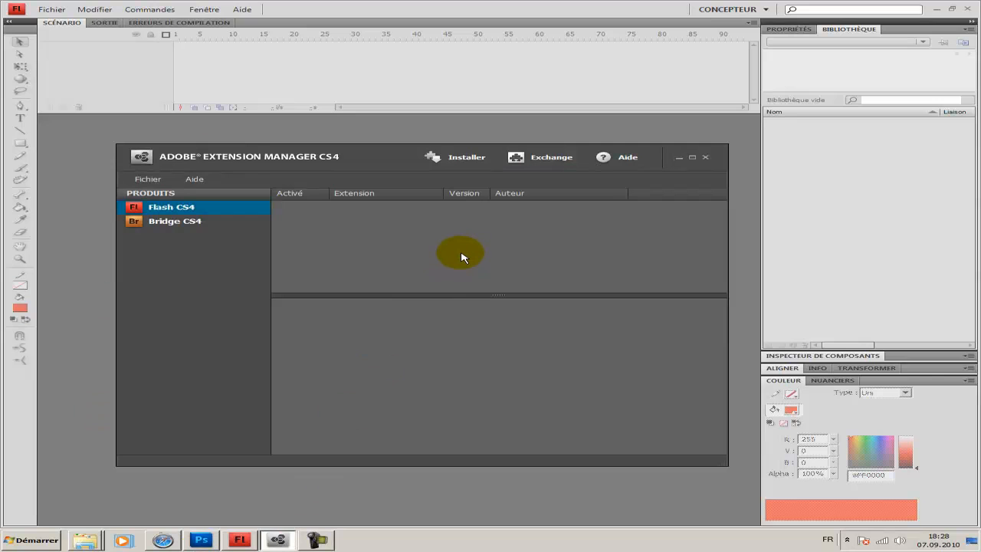
left_click(467, 160)
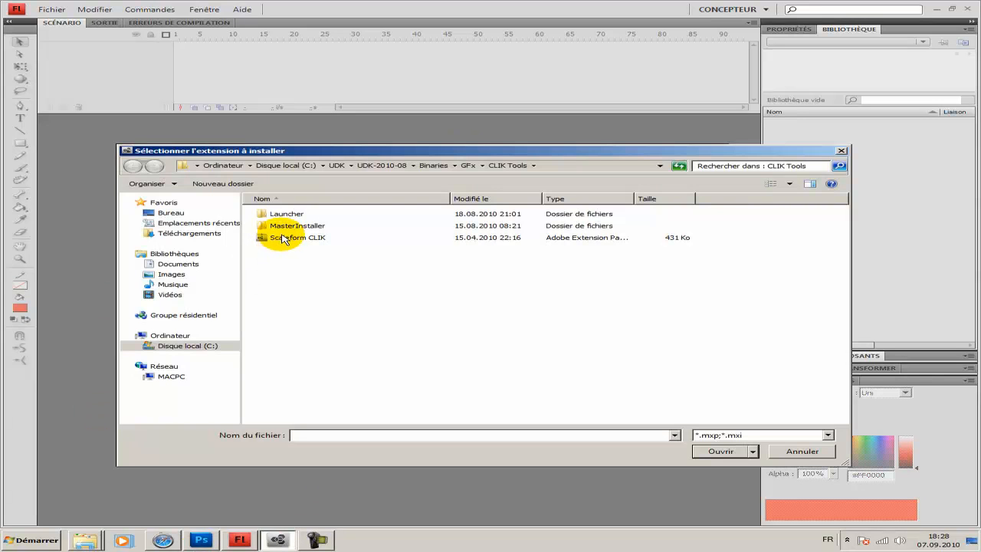
left_click(283, 238)
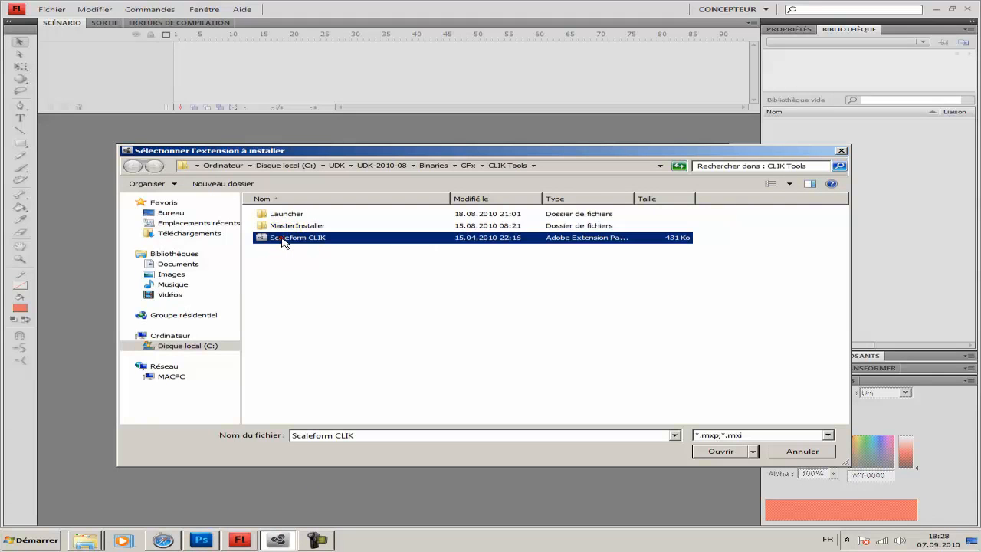
left_click(734, 452)
left_click(490, 405)
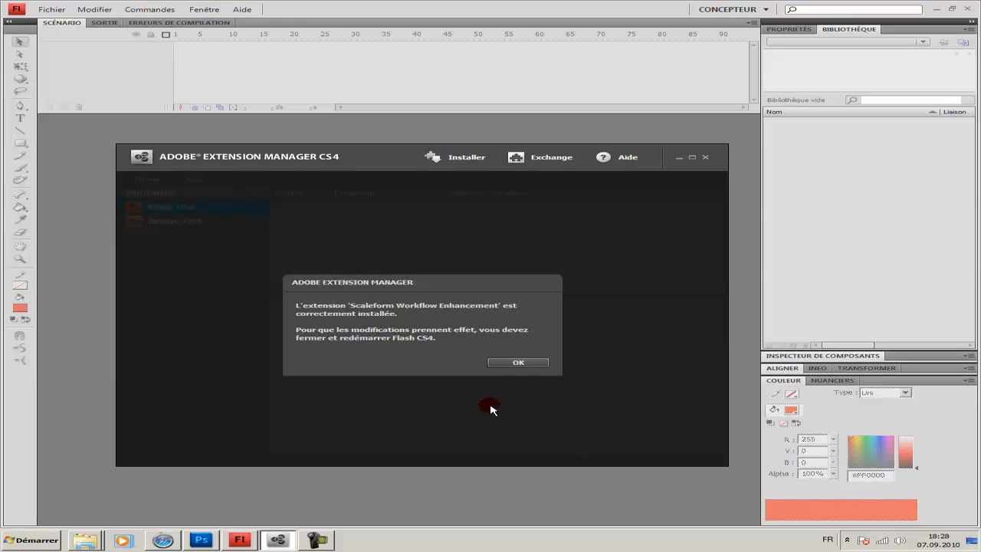
left_click(524, 366)
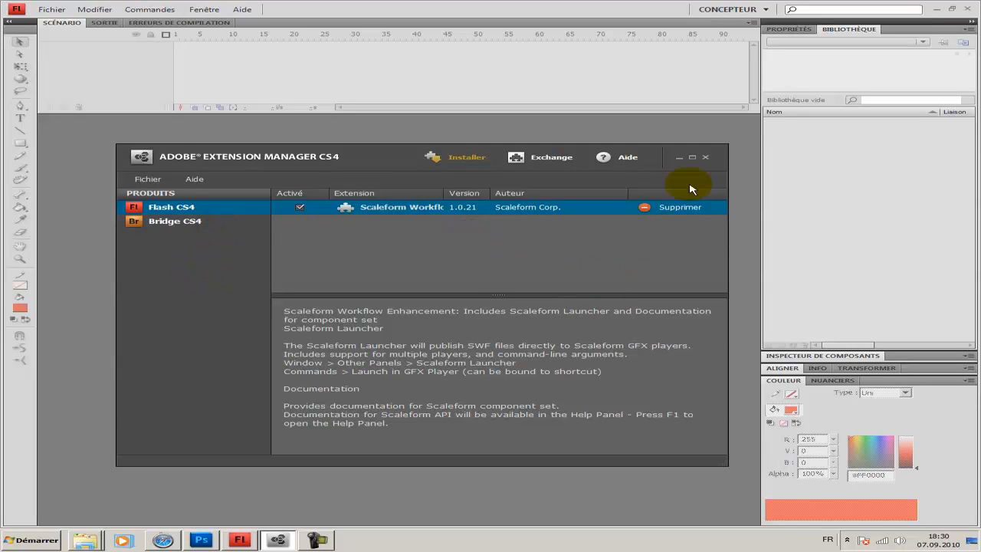
left_click(706, 157)
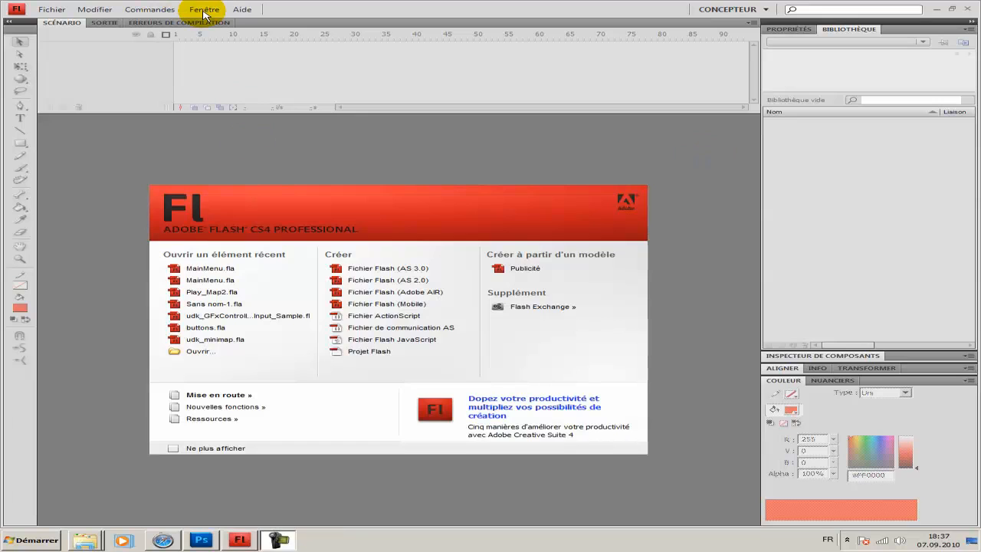
Display the Scaleform Launcher in the Flash workspace
left_click(204, 11)
mouse_move(209, 55)
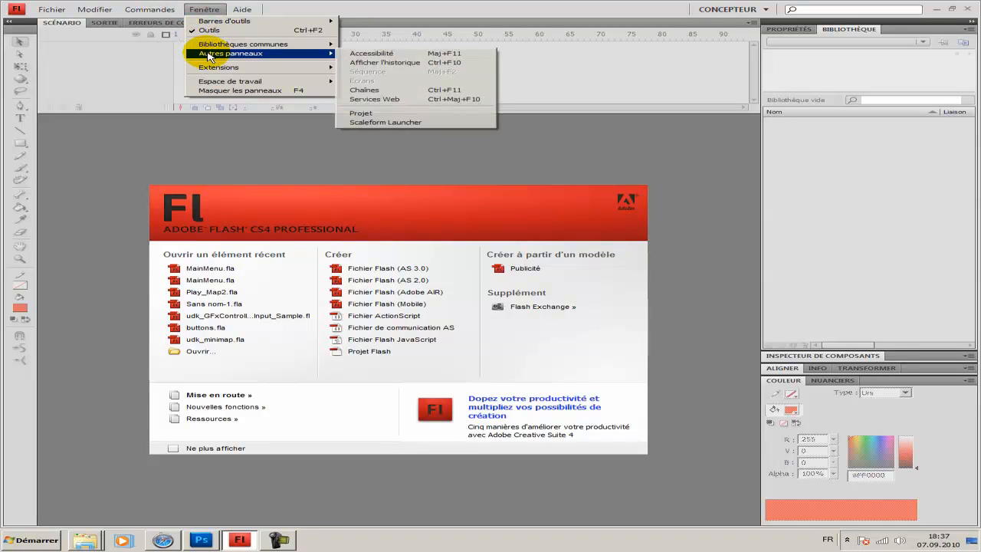
left_click(435, 124)
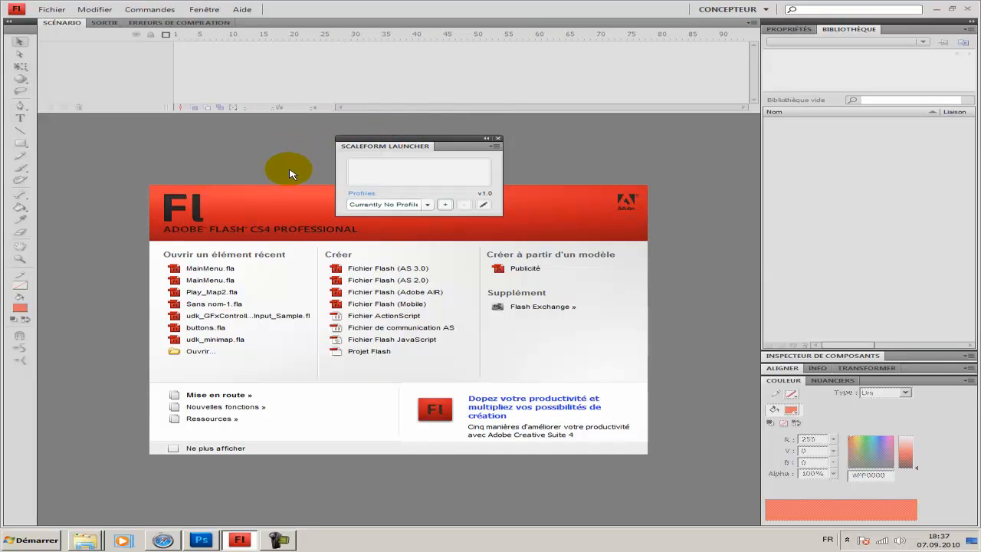
Add a launcher profile with FxMediaPlayer from UDK-2010-08\Binaries\GFx as its player, and dock the Scaleform Launcher beside the Library
left_click(445, 204)
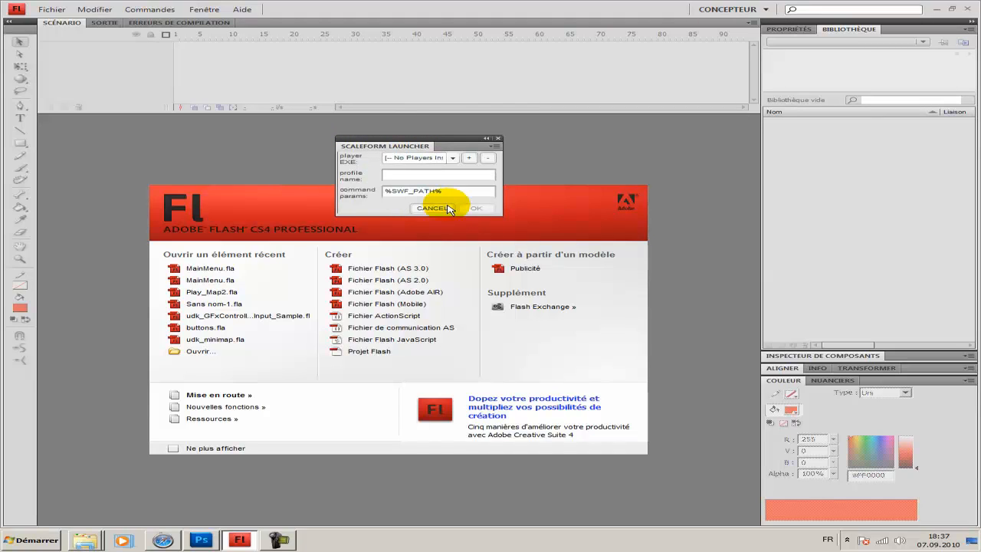
left_click(468, 157)
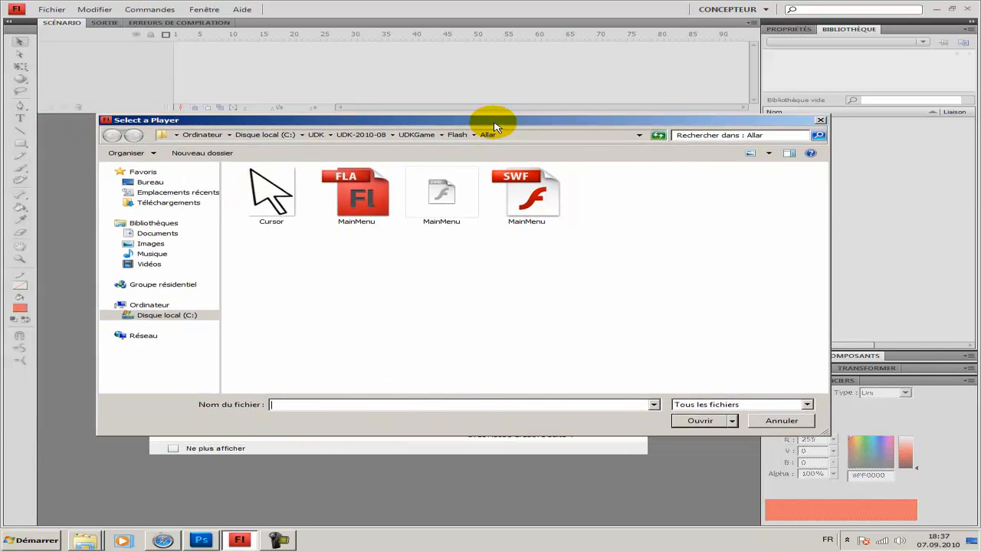
left_click(364, 136)
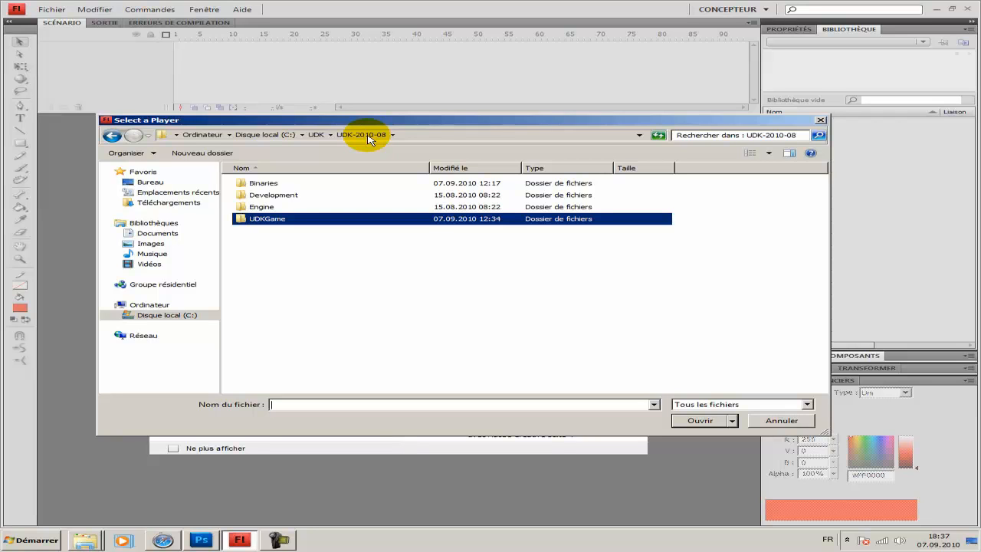
double_click(243, 186)
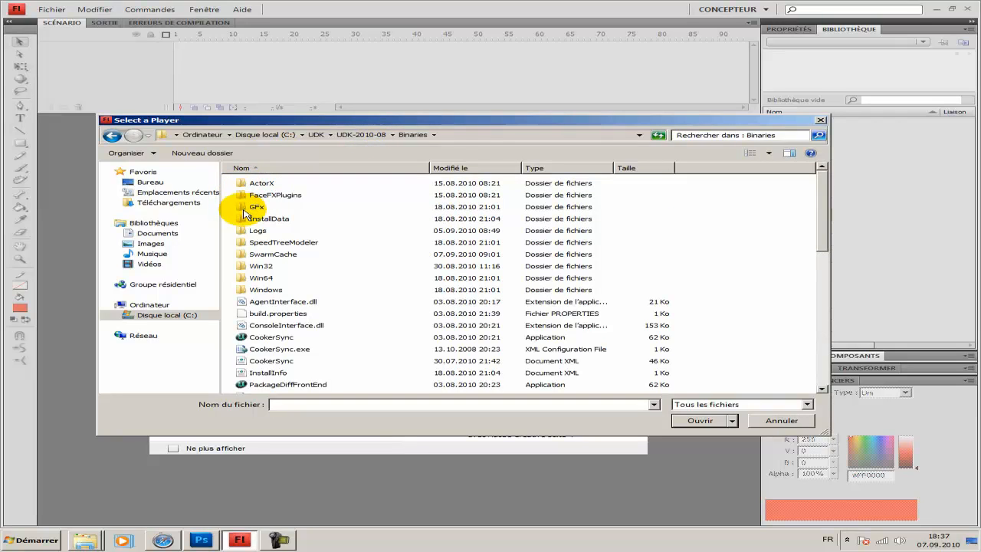
double_click(242, 207)
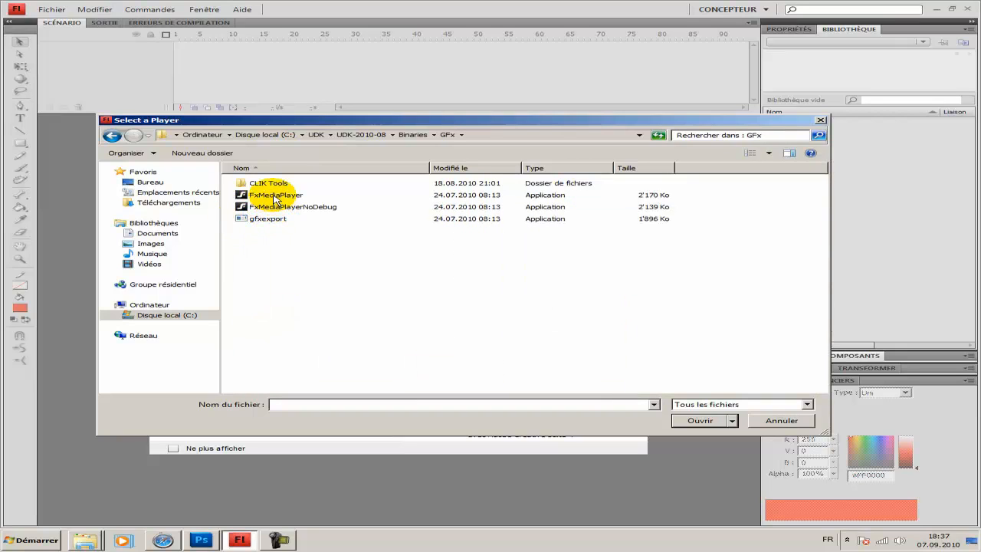
left_click(275, 196)
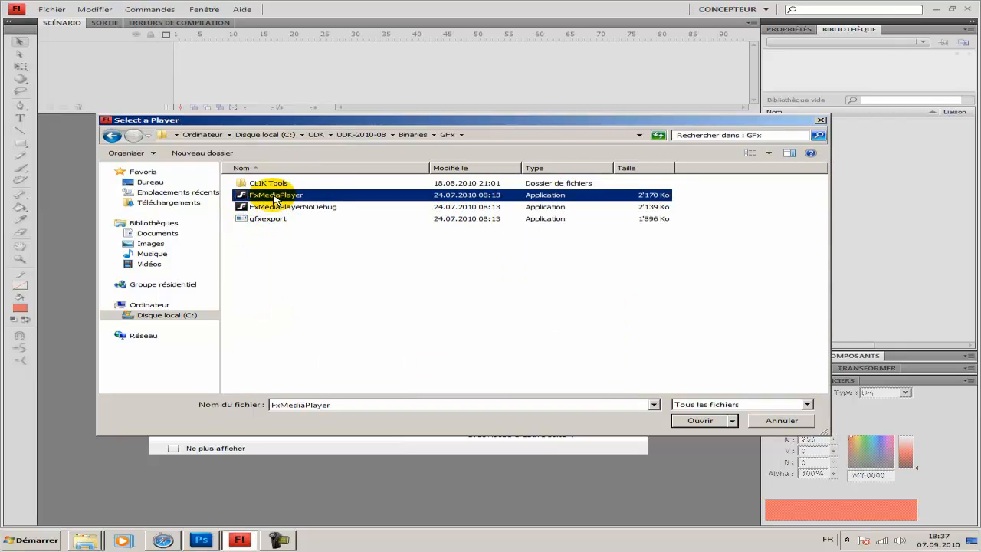
left_click(698, 421)
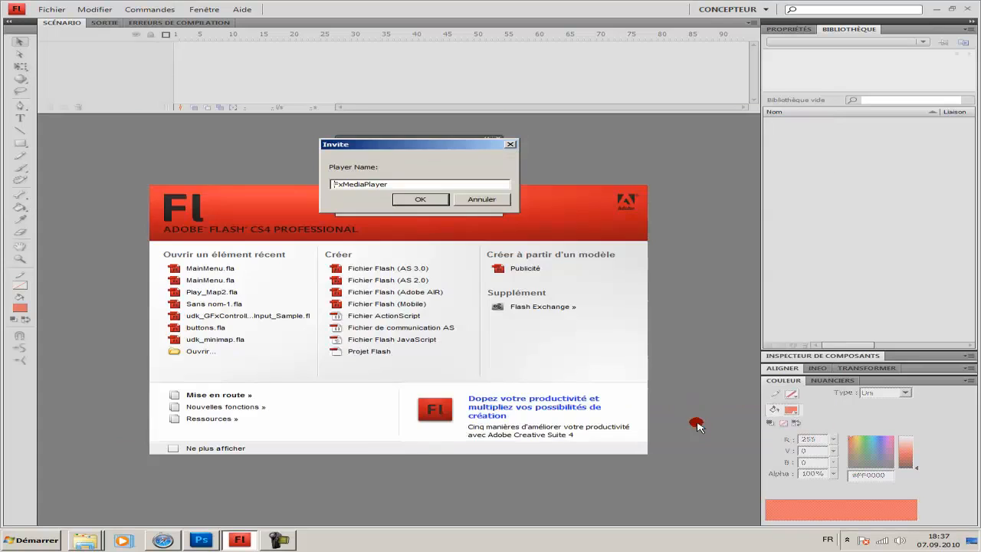
left_click(416, 199)
left_click(478, 207)
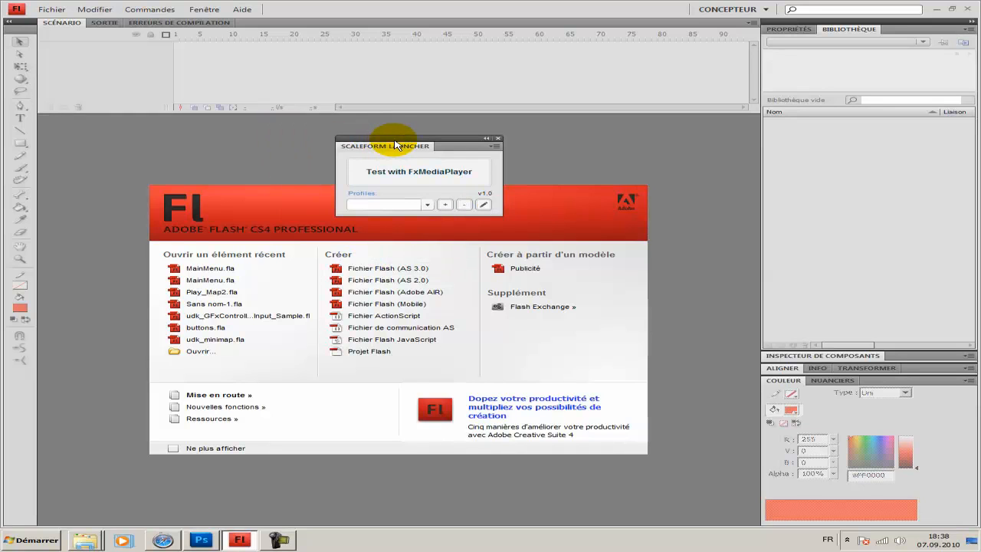
left_click_drag(395, 144, 907, 29)
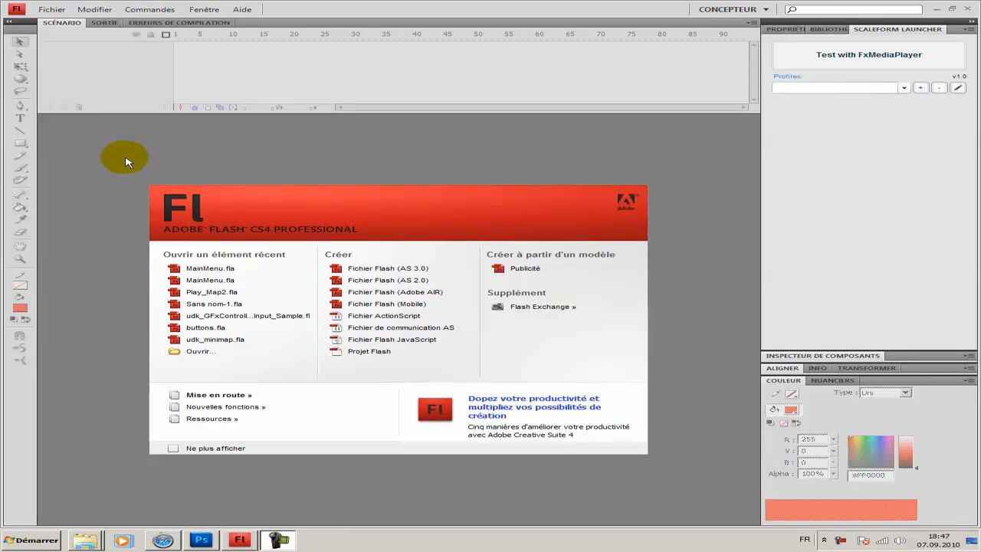
Remove the existing C:\UDK\UDK-2010-08\Development\Flash\CLIK class path from the ActionScript 2.0 preferences
left_click(96, 10)
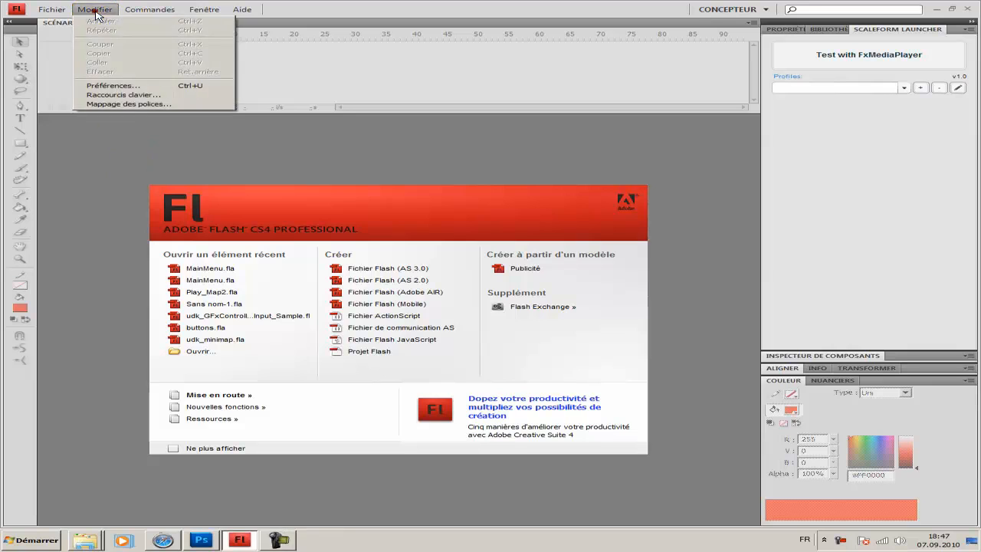
left_click(126, 86)
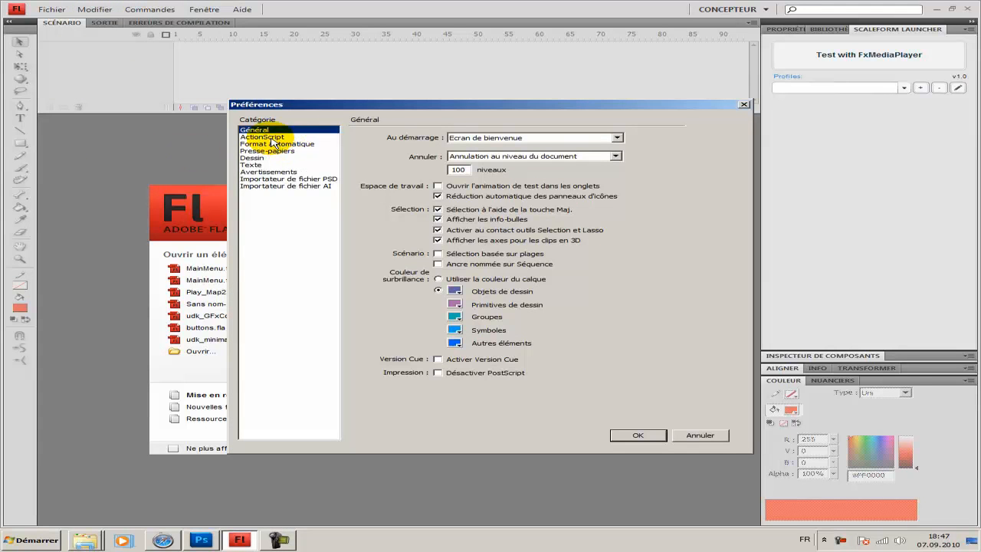
left_click(265, 137)
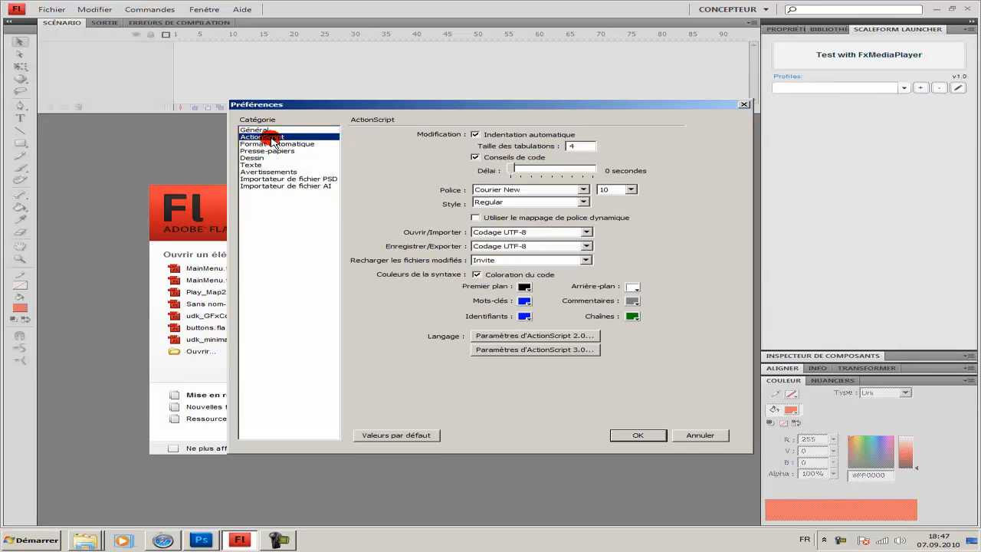
left_click(541, 338)
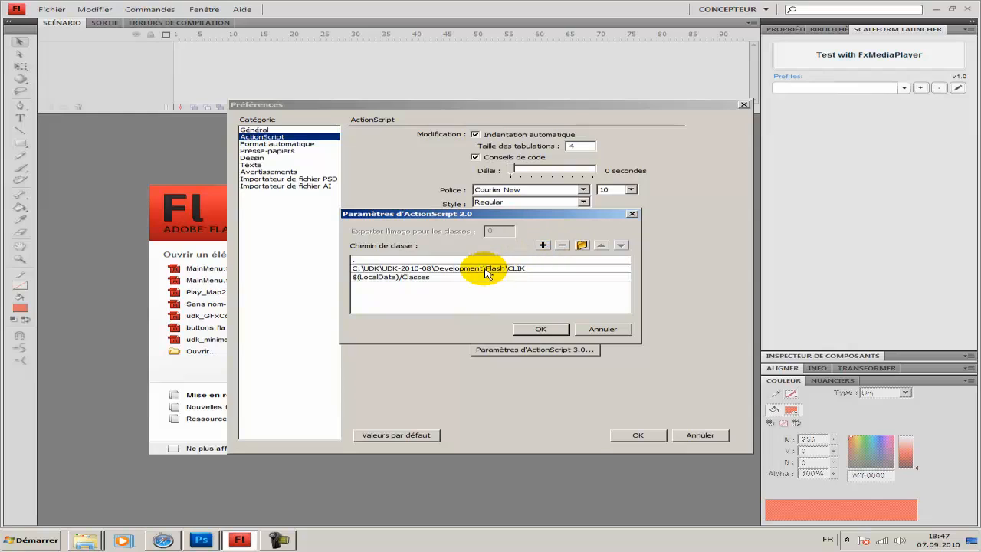
left_click(544, 268)
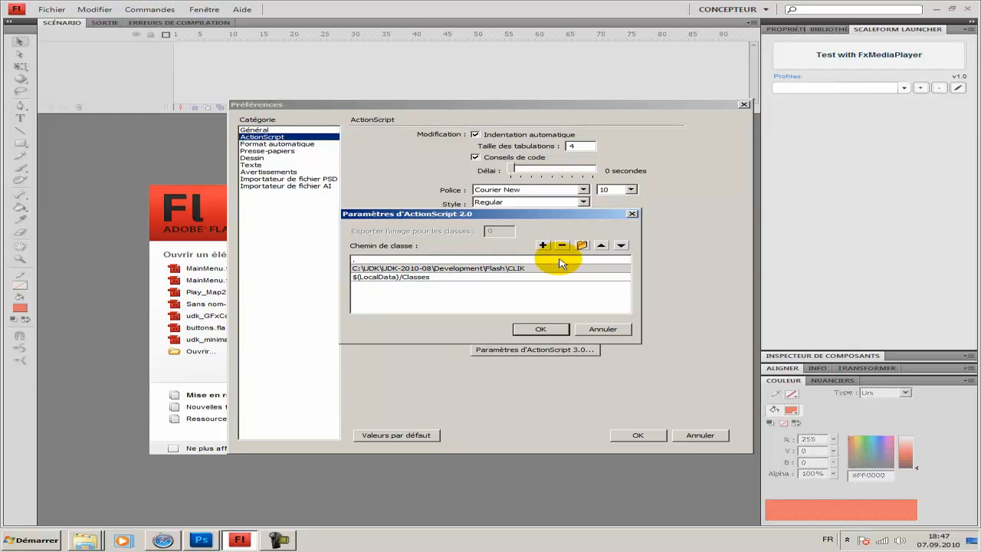
left_click(564, 245)
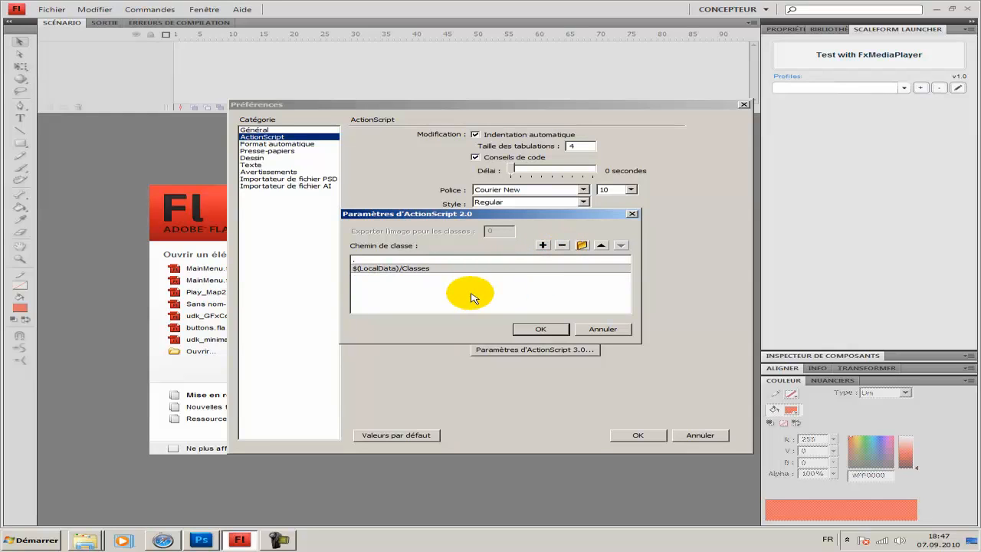
Add the folder C:\UDK\UDK-2010-08\Development\Flash\CLIK as a new ActionScript 2.0 class path
left_click(544, 245)
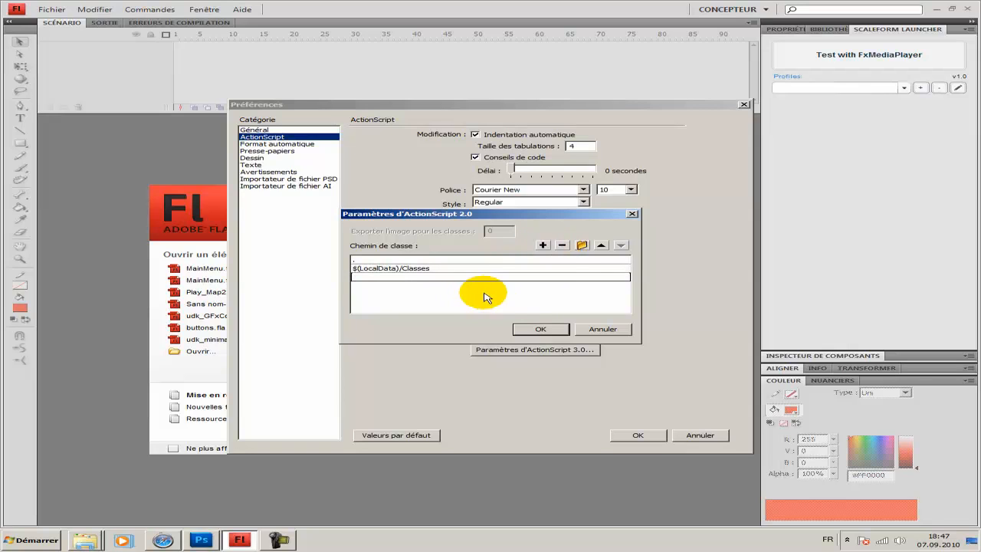
left_click(582, 246)
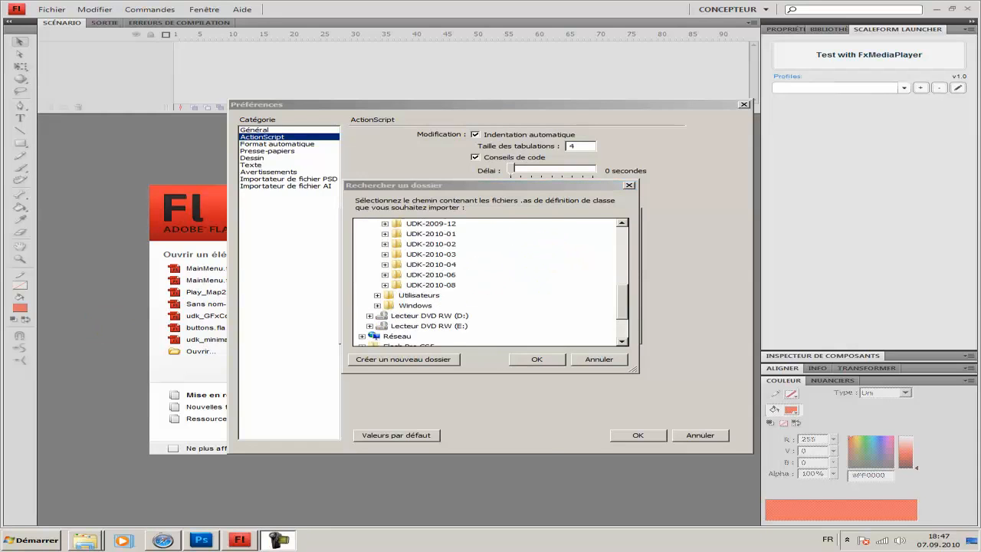
left_click(384, 285)
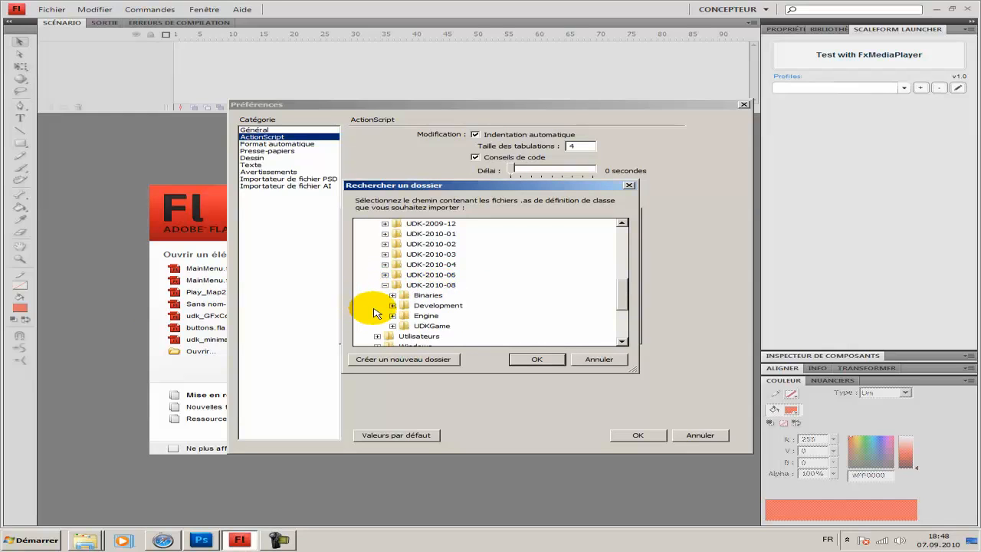
left_click(393, 305)
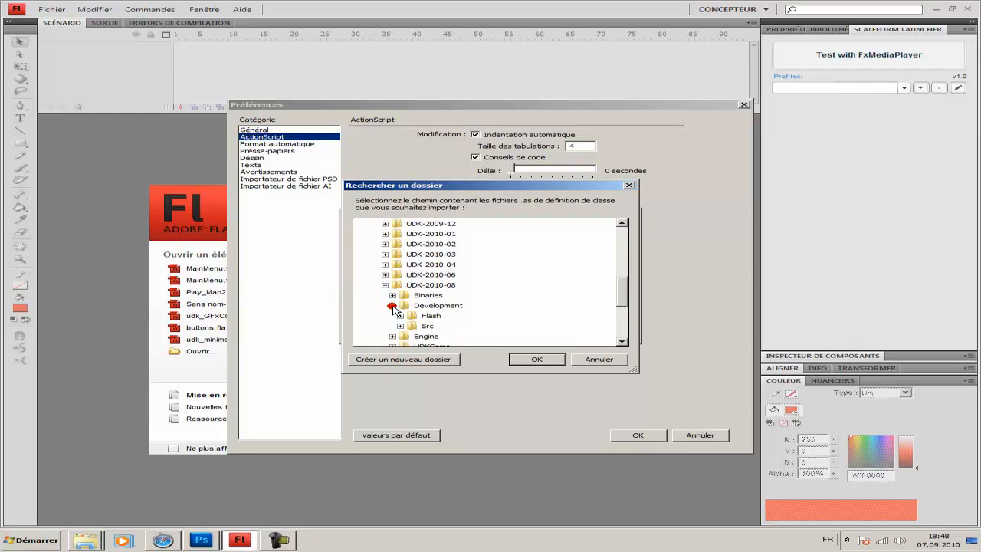
left_click(399, 315)
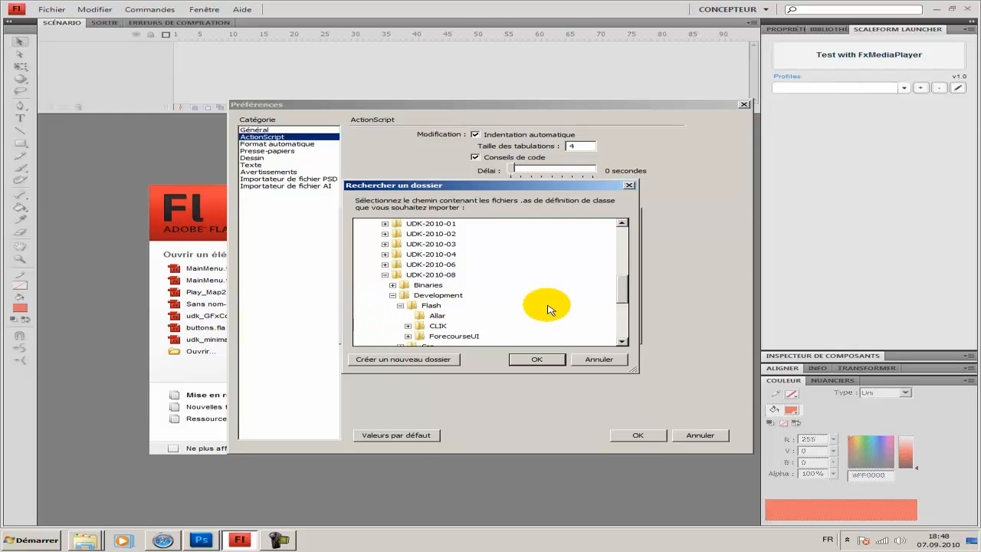
left_click(438, 326)
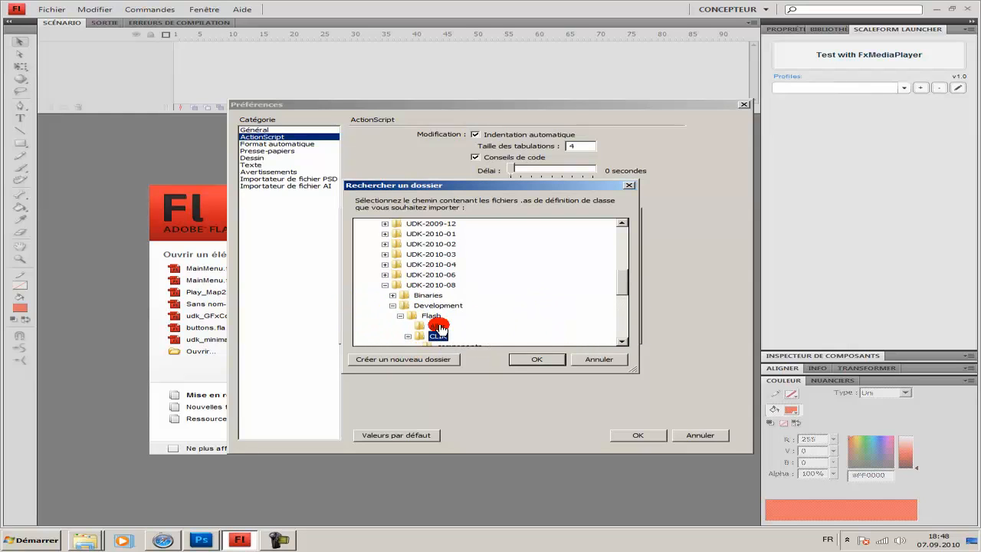
left_click(536, 359)
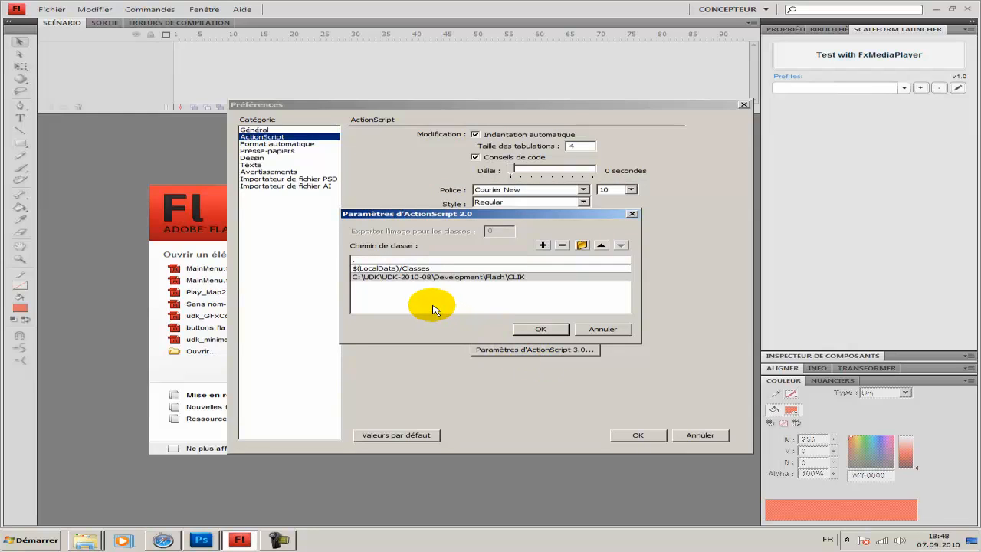
Move the CLIK class path above $(LocalData)/Classes and apply the ActionScript preferences
left_click(600, 245)
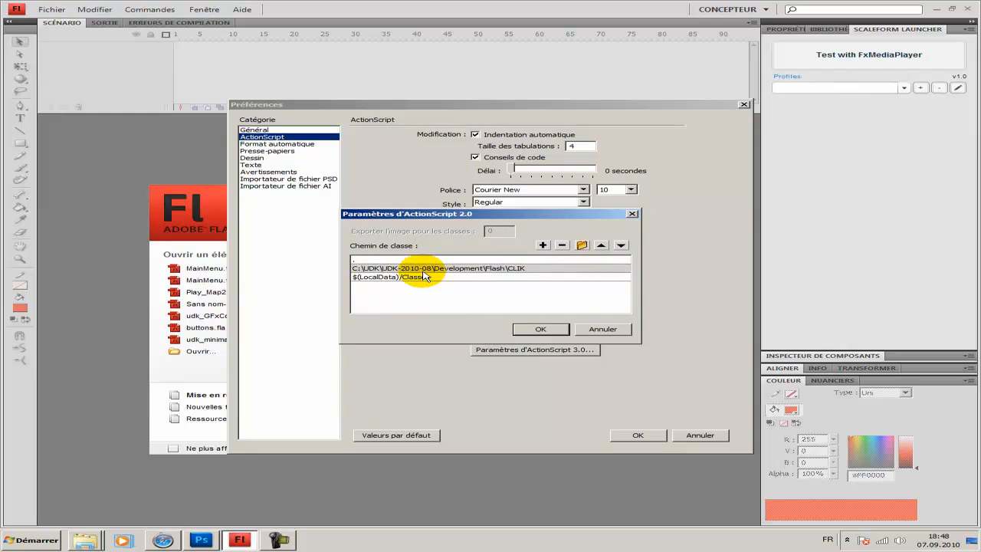
left_click(541, 329)
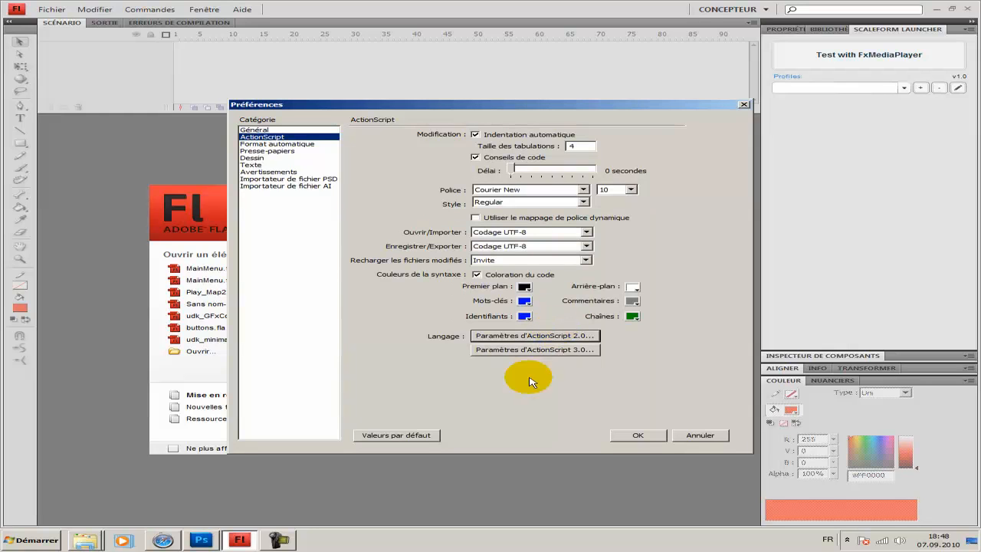
left_click(658, 435)
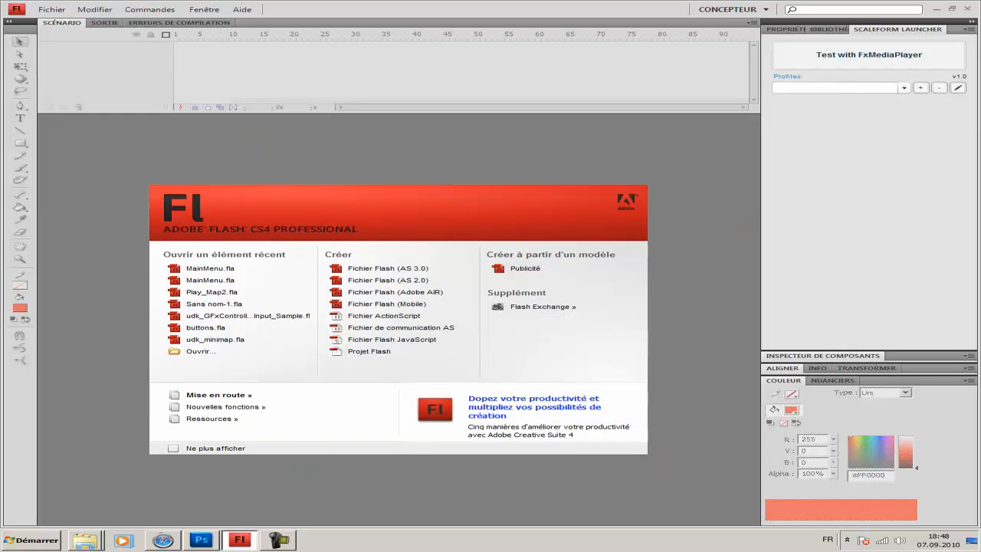
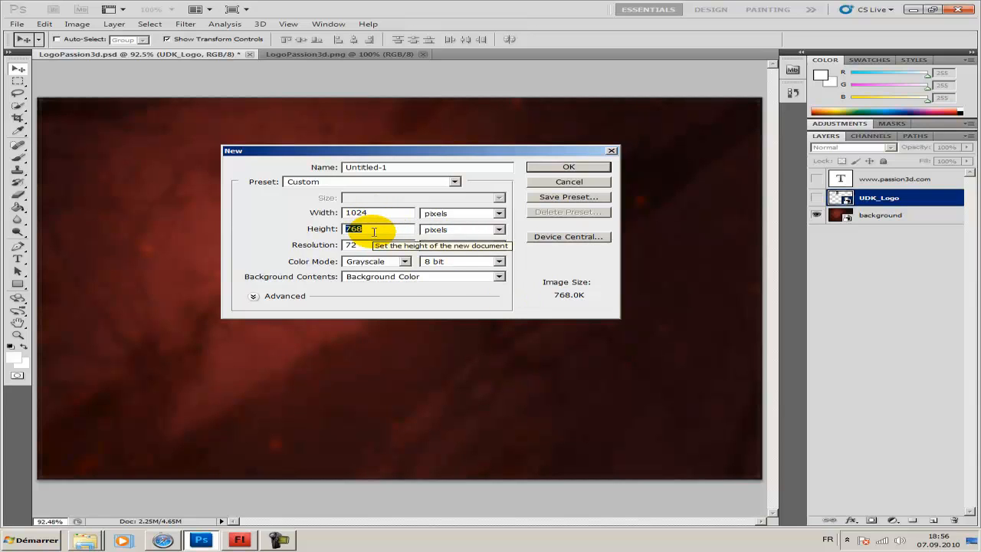
Create a 1024 x 768 pixel, 8-bit grayscale document at resolution 72, and return to LogoPassion3d.psd
left_click(558, 167)
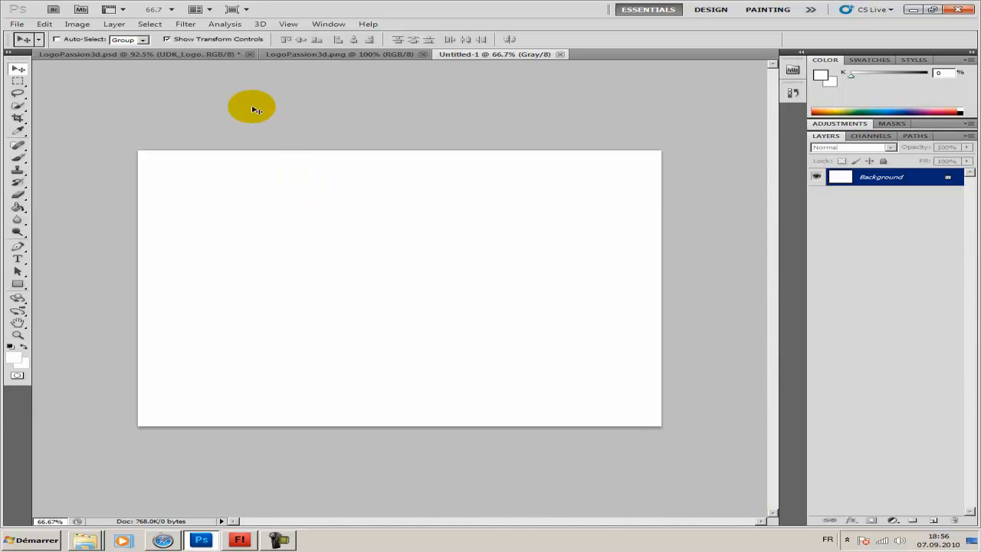
left_click(327, 55)
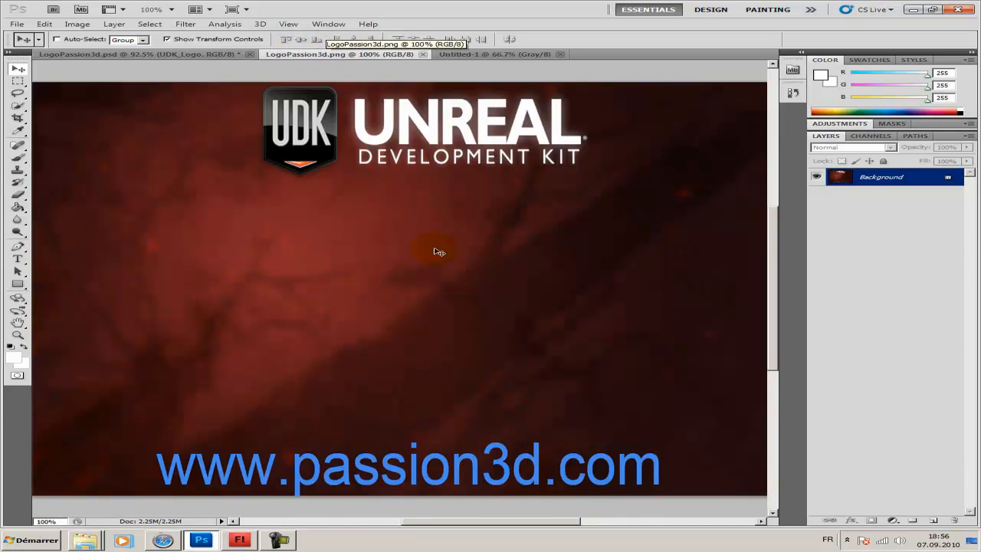
left_click(168, 56)
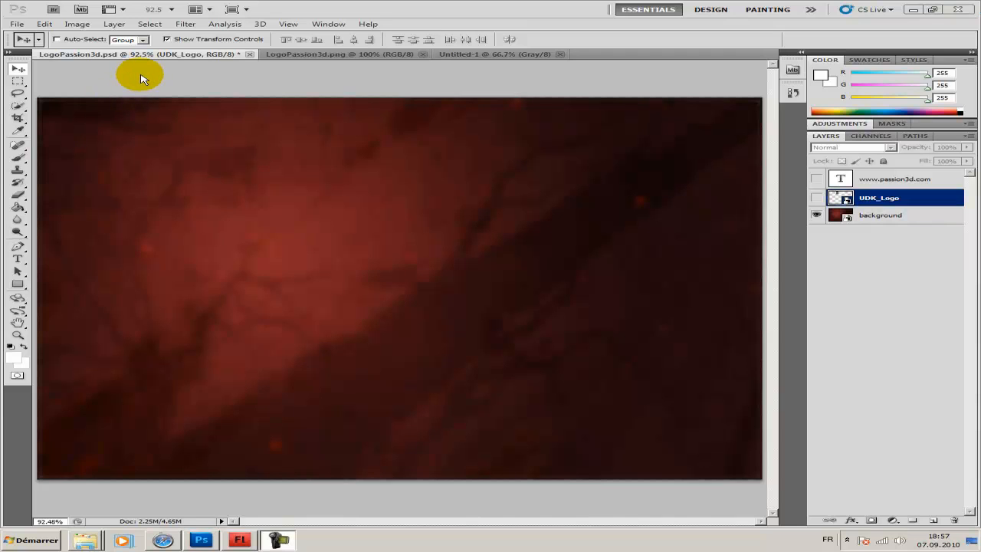
Check the colour mode and bit depth set for LogoPassion3d.psd
left_click(76, 23)
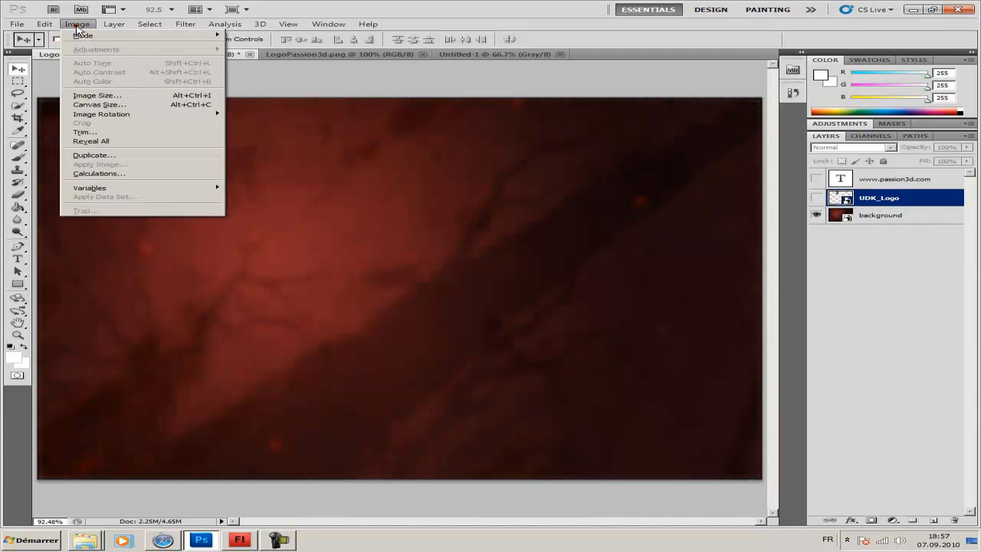
mouse_move(85, 39)
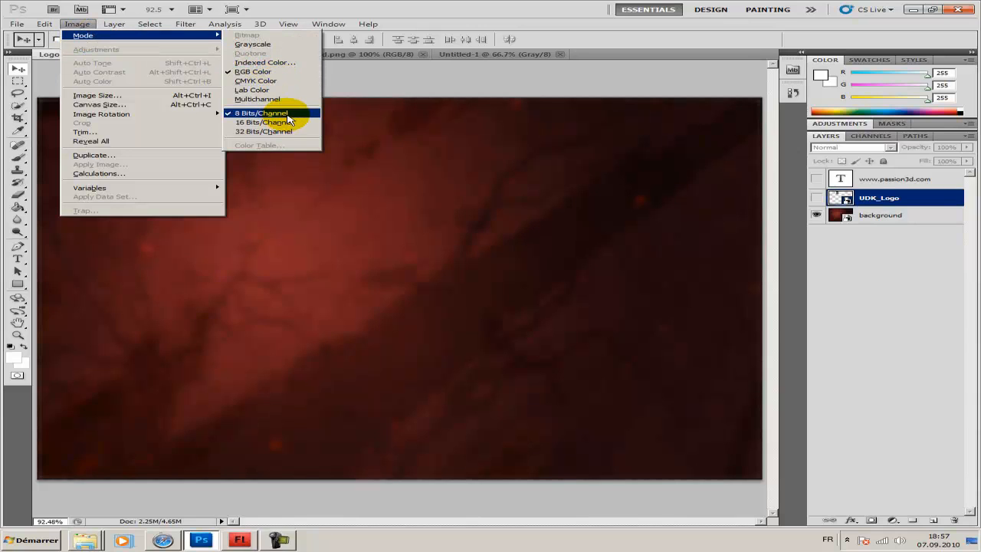
left_click(400, 77)
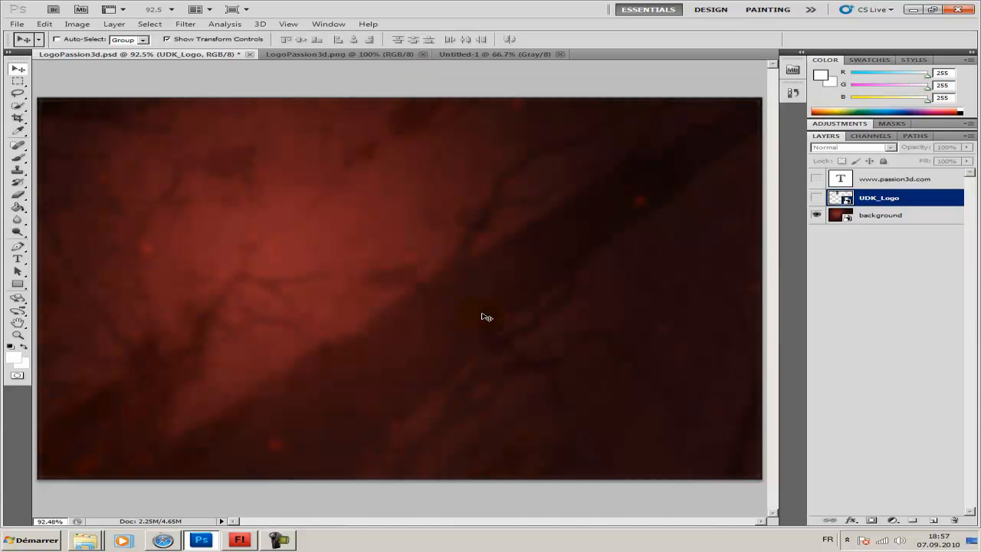
left_click(818, 179)
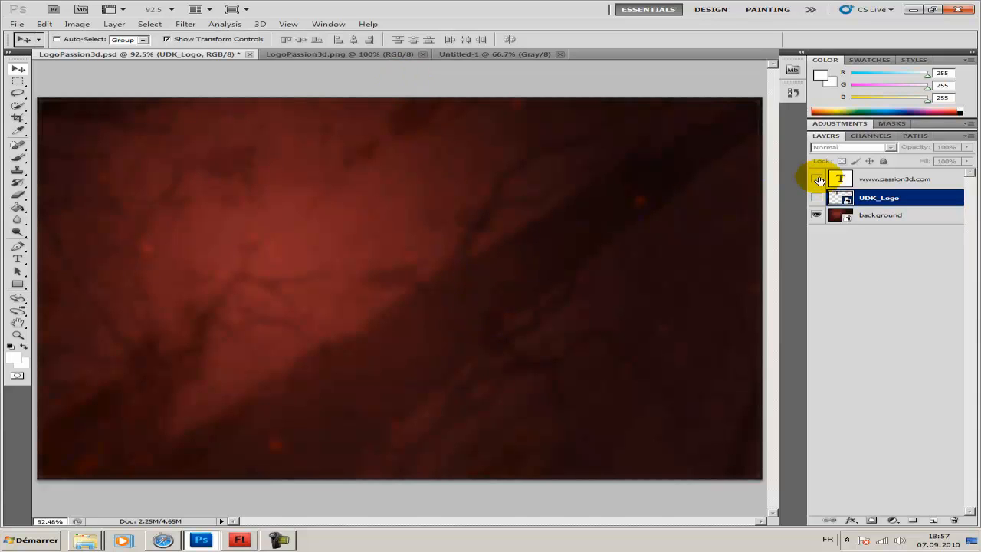
left_click(818, 179)
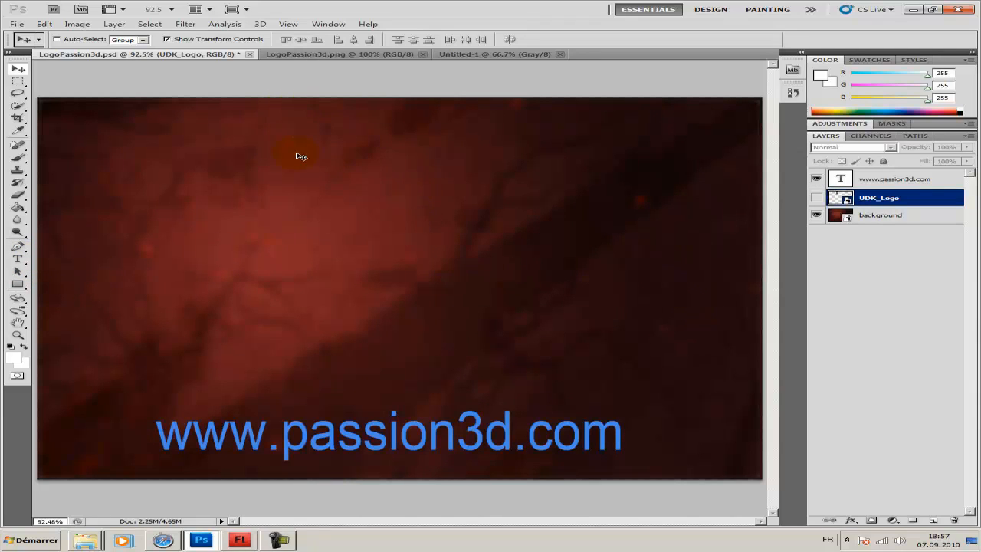
left_click(816, 198)
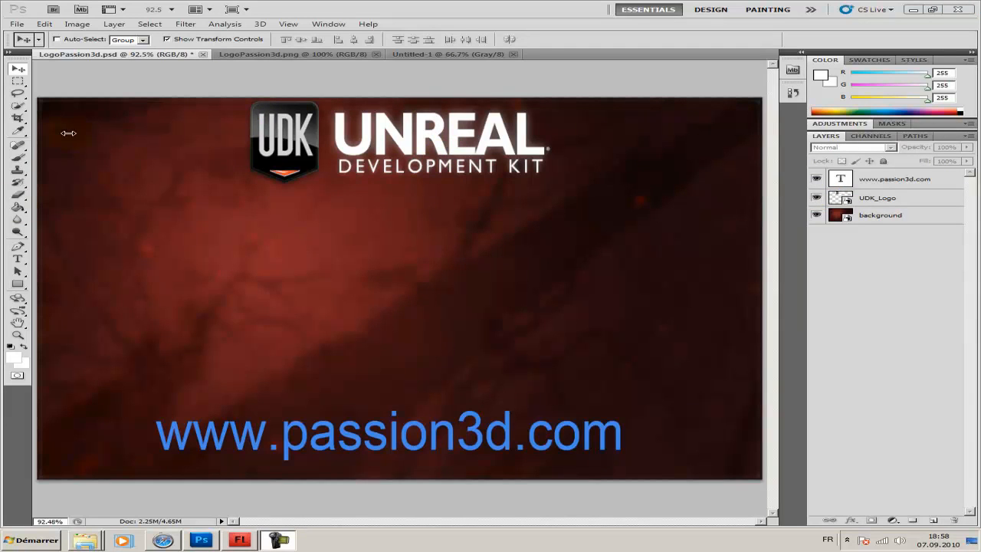
Save the flattened LogoPassion3d image in PNG format in the Tutorial_ScaleForm folder, replacing the existing file
left_click(114, 25)
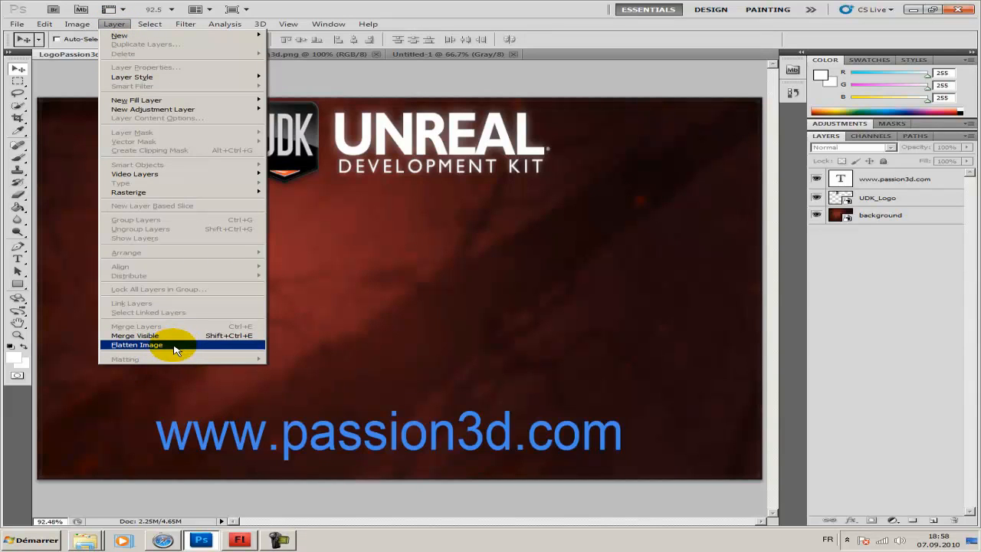
left_click(317, 57)
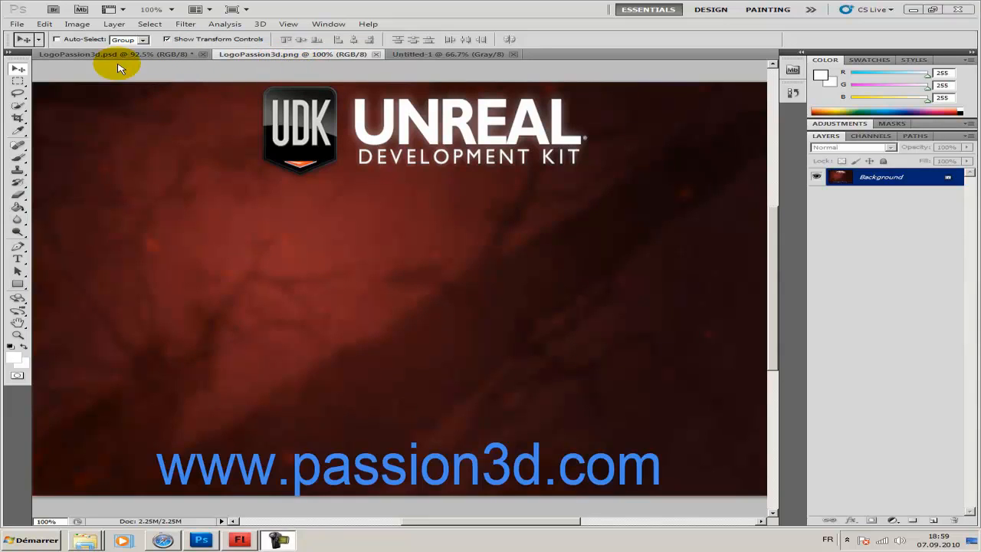
left_click(14, 24)
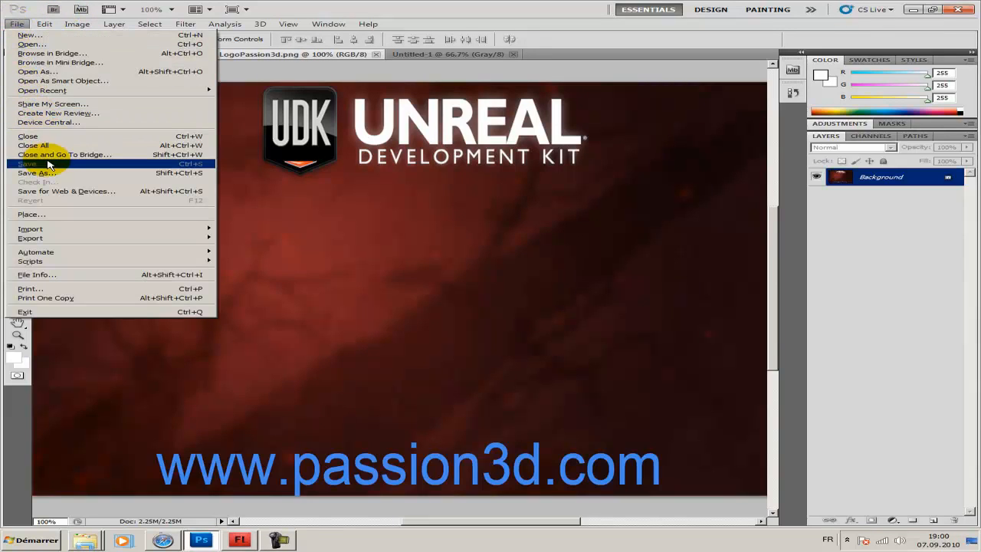
left_click(37, 173)
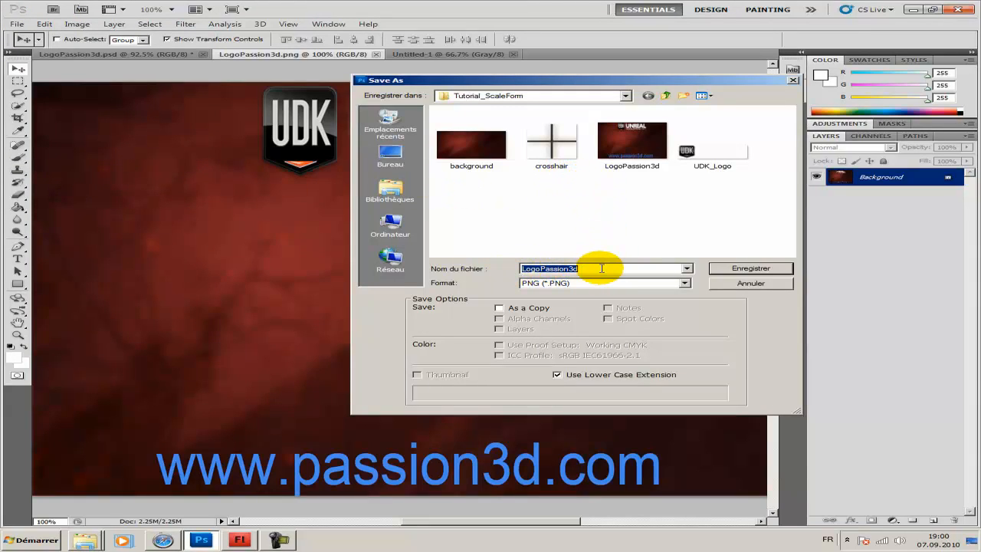
left_click(684, 283)
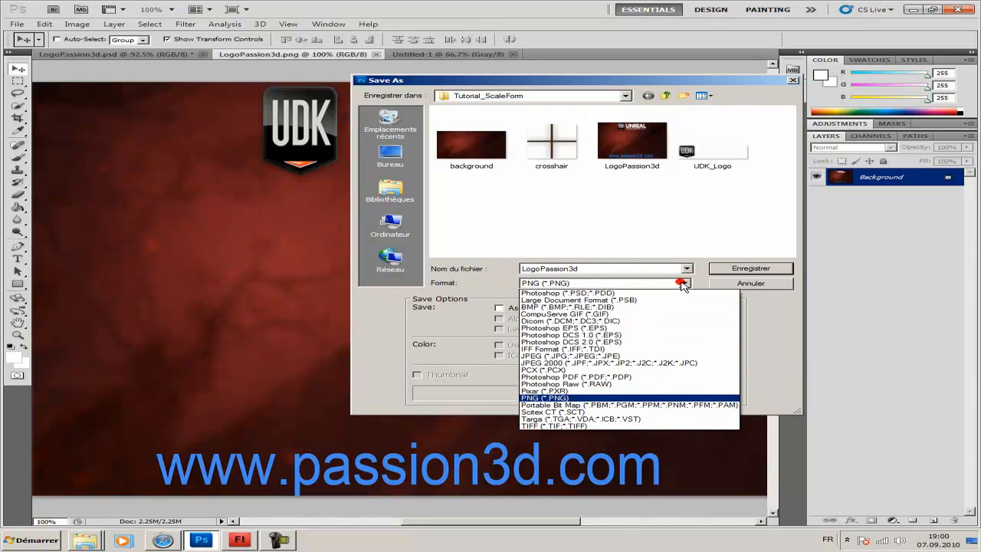
left_click(590, 399)
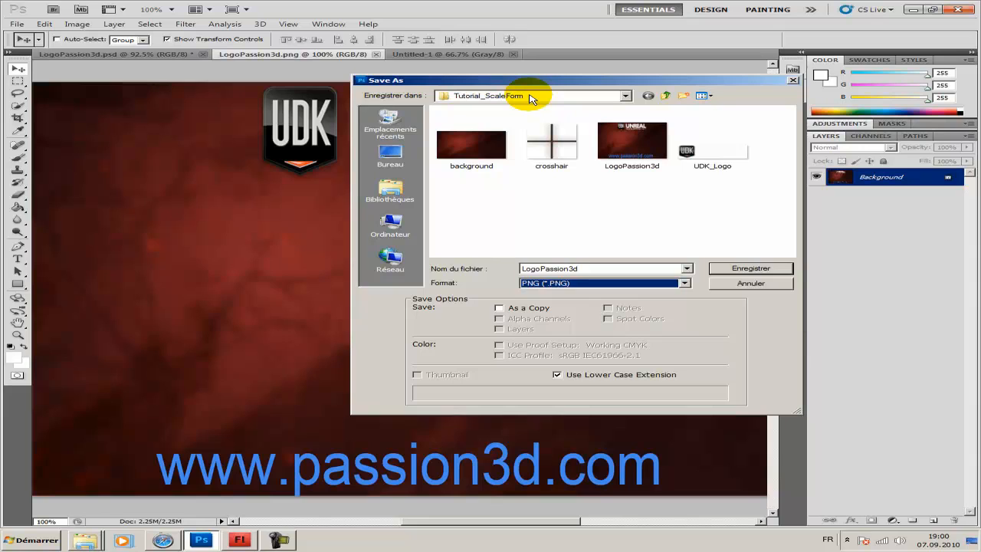
left_click(751, 268)
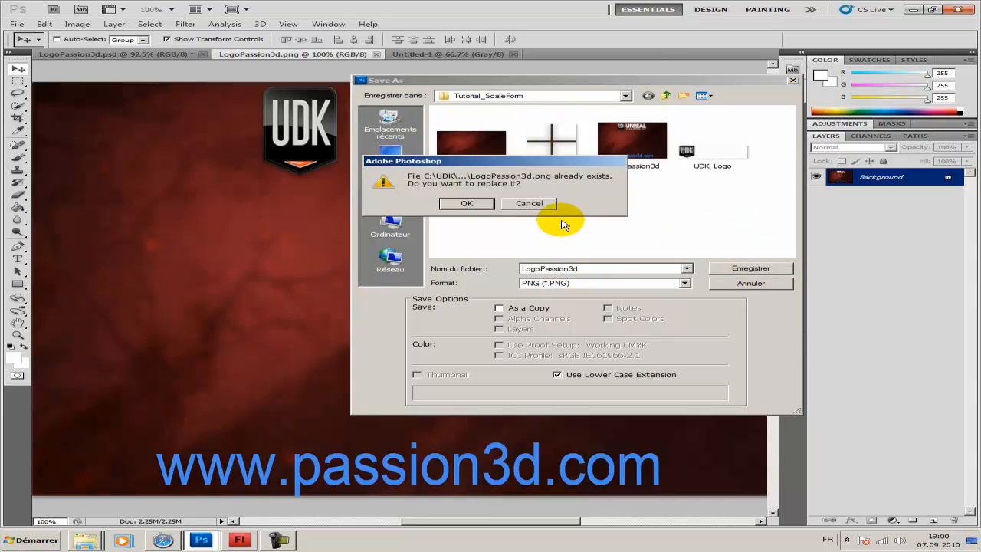
left_click(467, 203)
left_click(767, 213)
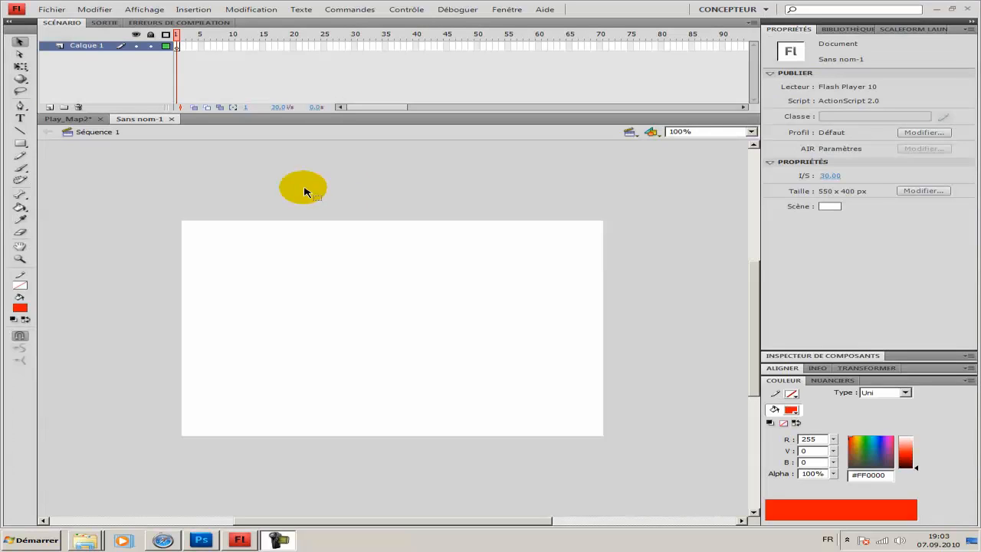
left_click(53, 9)
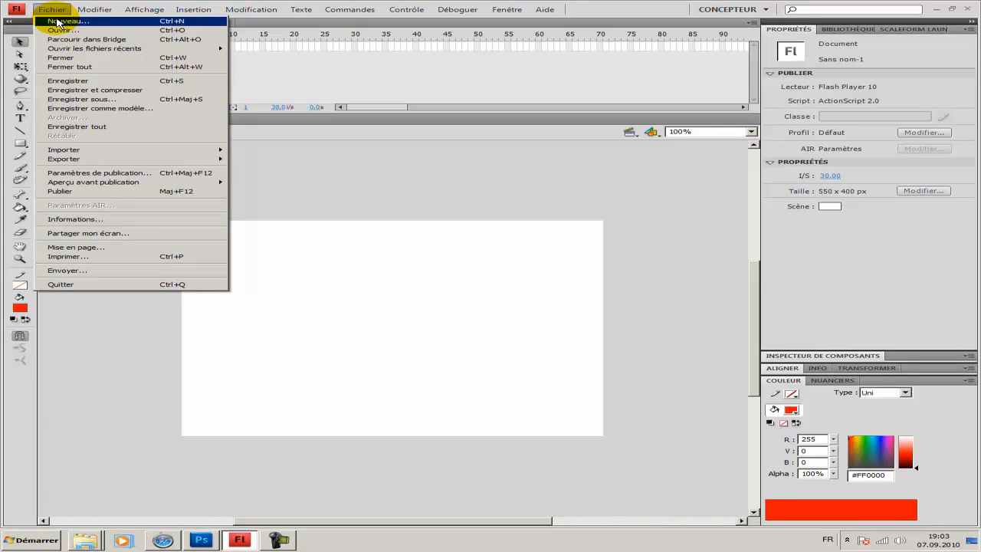
left_click(67, 21)
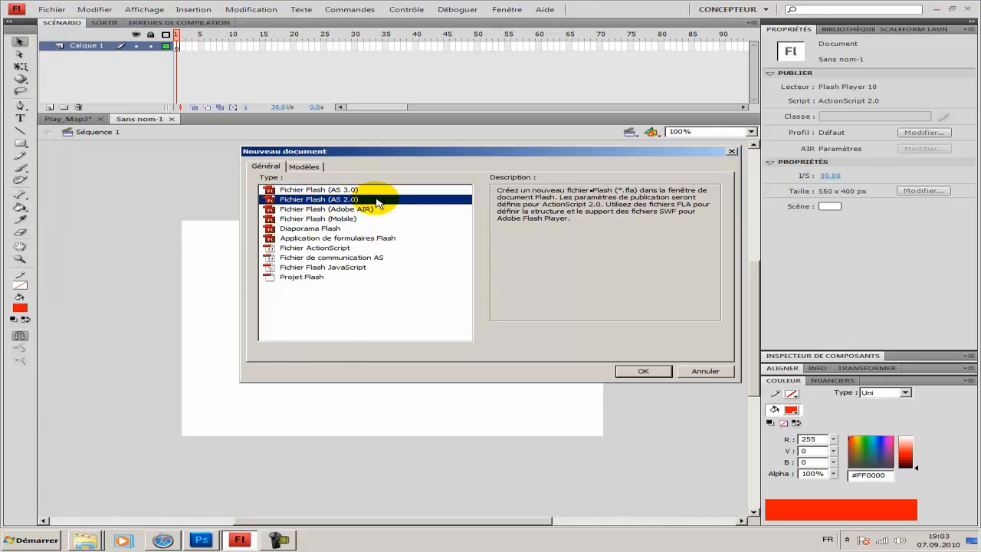
left_click(711, 372)
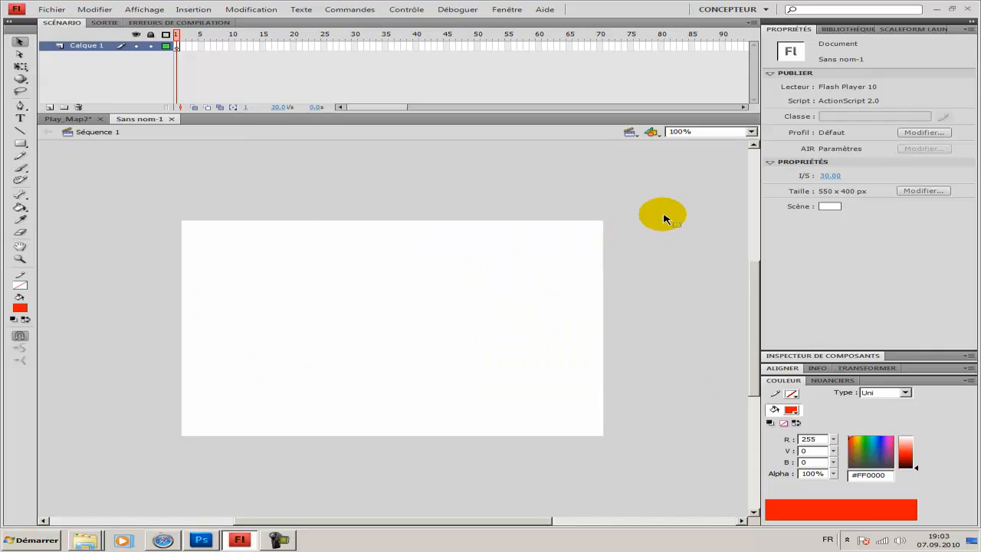
Set the untitled ActionScript 2.0 Flash document's dimensions to 1024 x 768 px
left_click(922, 192)
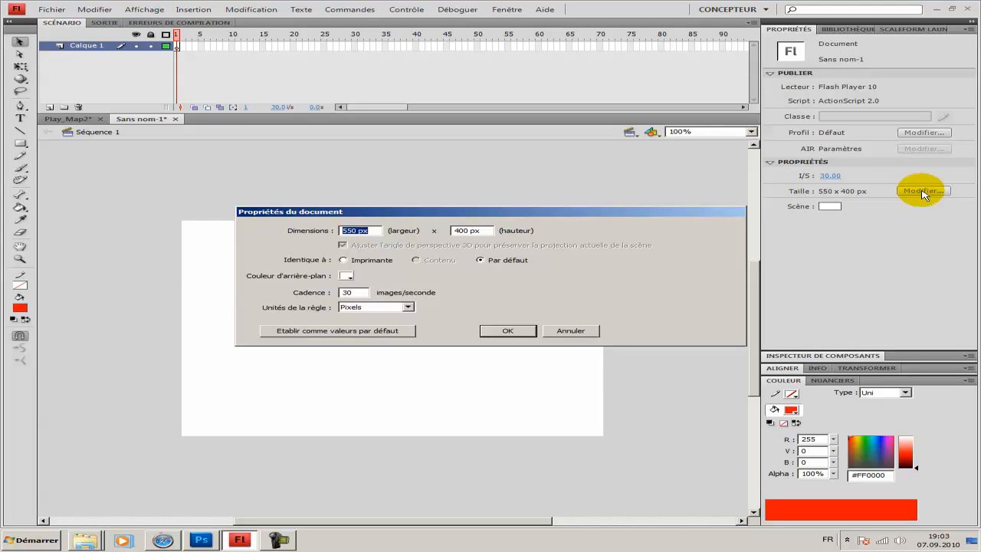
left_click(376, 230)
left_click_drag(376, 231, 320, 231)
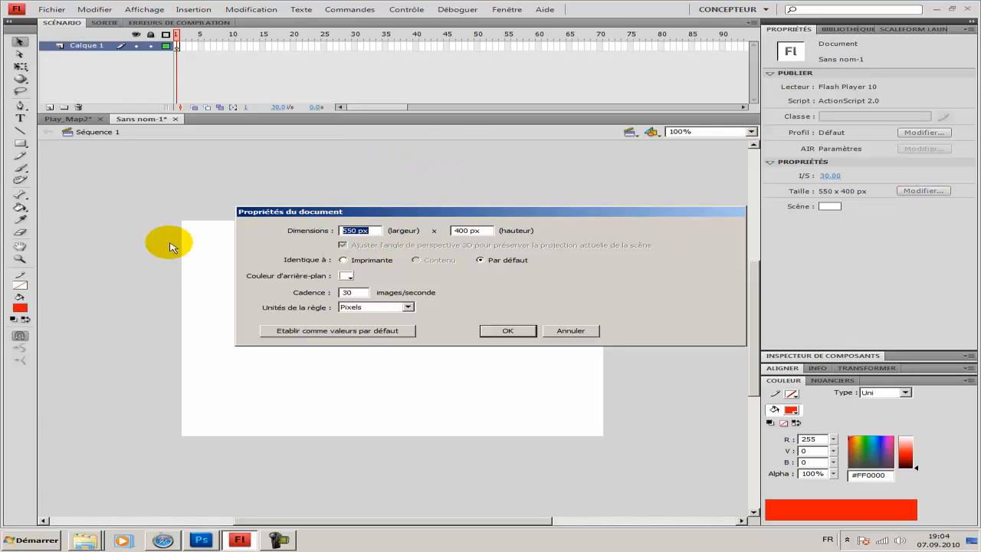
type("1024")
key("Tab")
type("768")
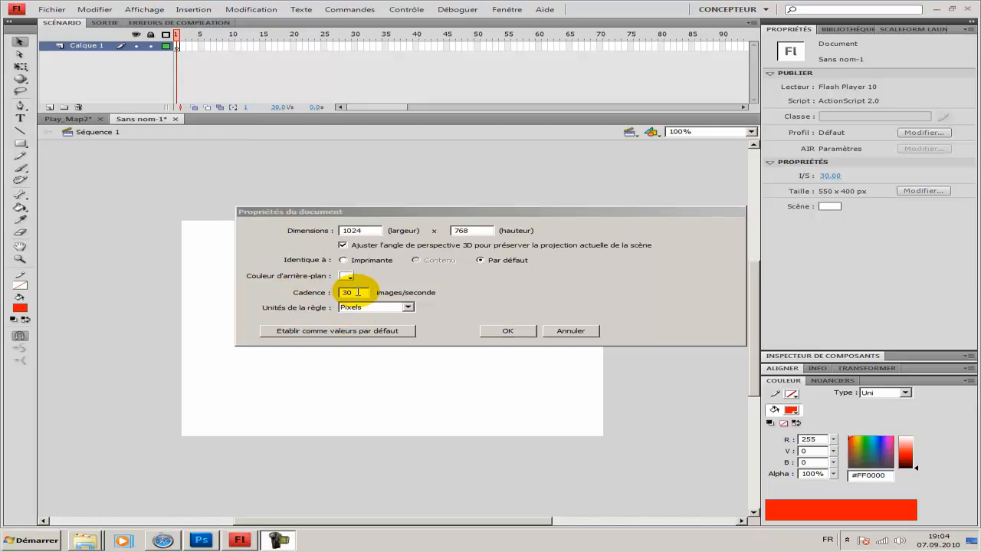
left_click(507, 330)
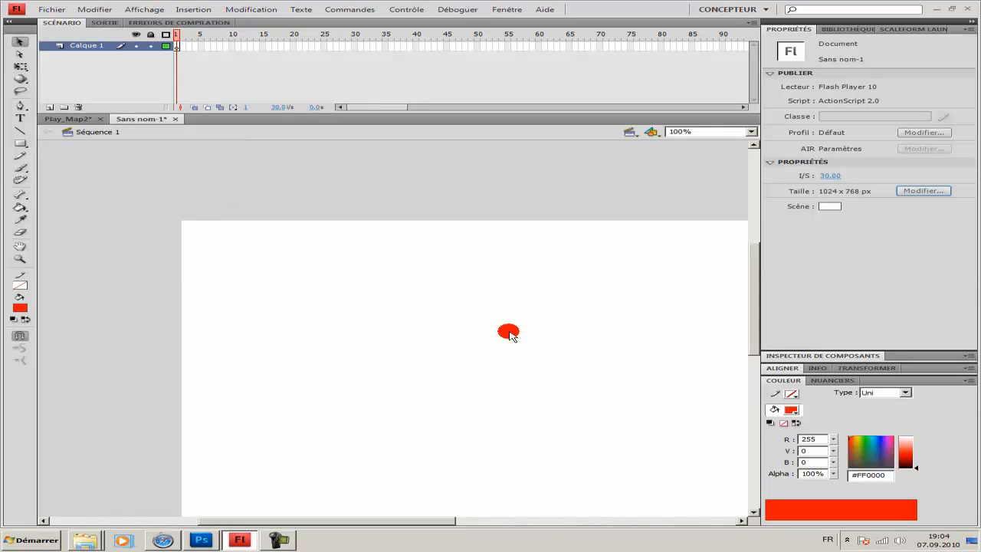
Import the LogoPassion3d PNG image from the Tutorial_ScaleForm folder onto the stage
left_click(53, 10)
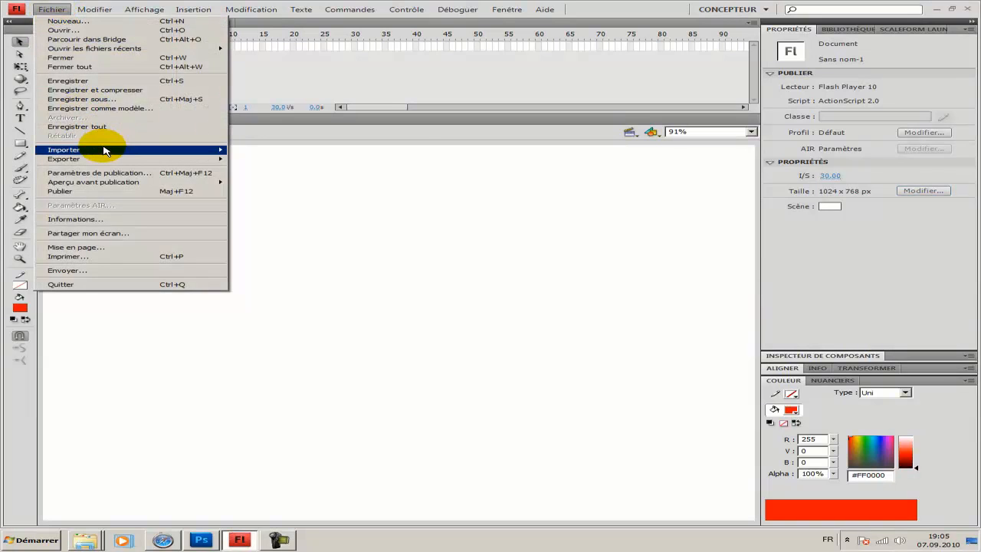
mouse_move(105, 152)
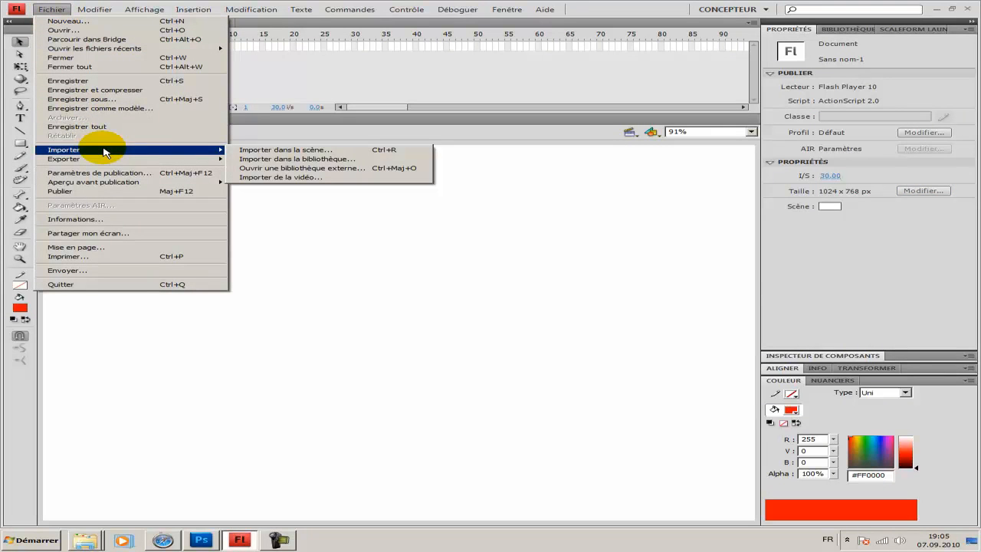
left_click(333, 150)
left_click(589, 216)
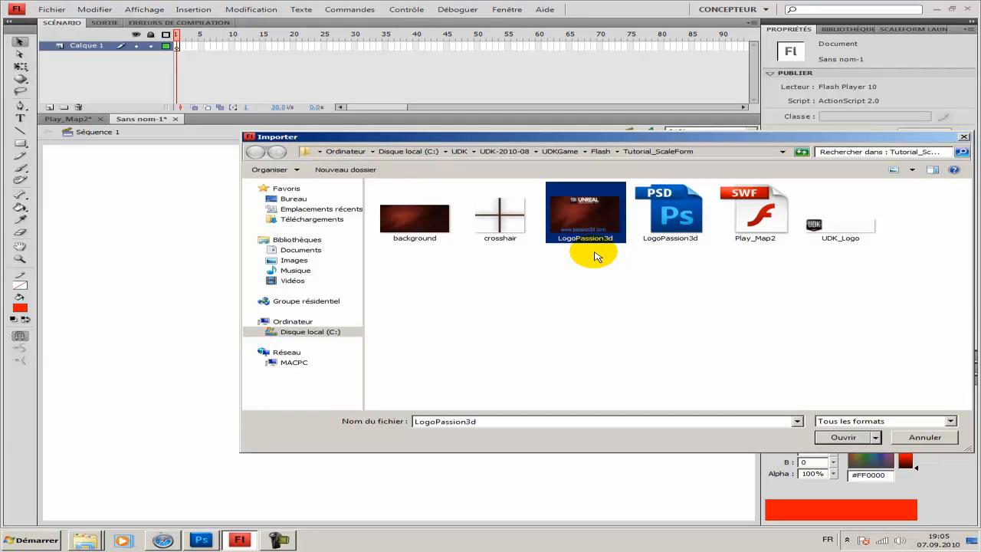
left_click(856, 437)
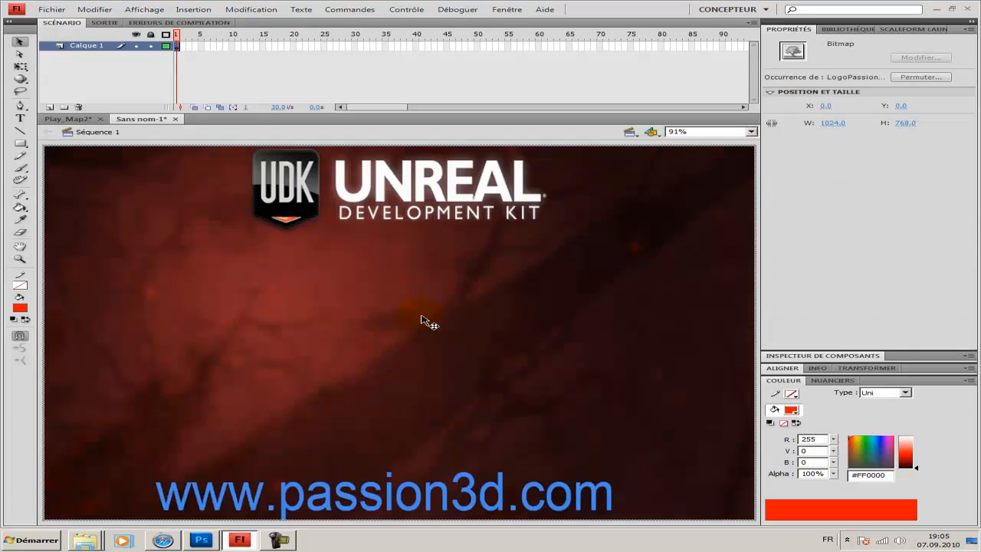
Open the properties of the LogoPassion3d.png bitmap in the library and rename it LogoPassion3d_png
left_click(847, 31)
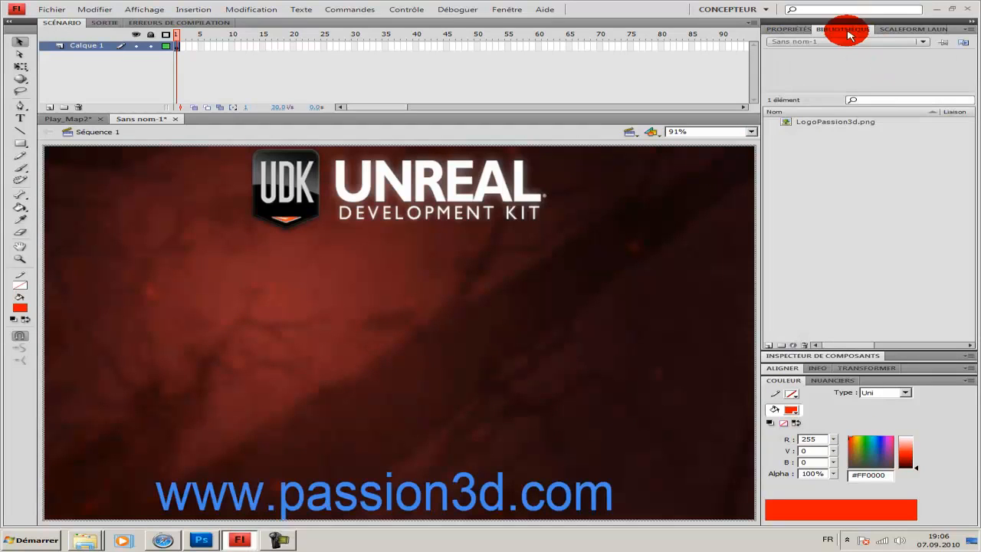
left_click(826, 124)
right_click(823, 123)
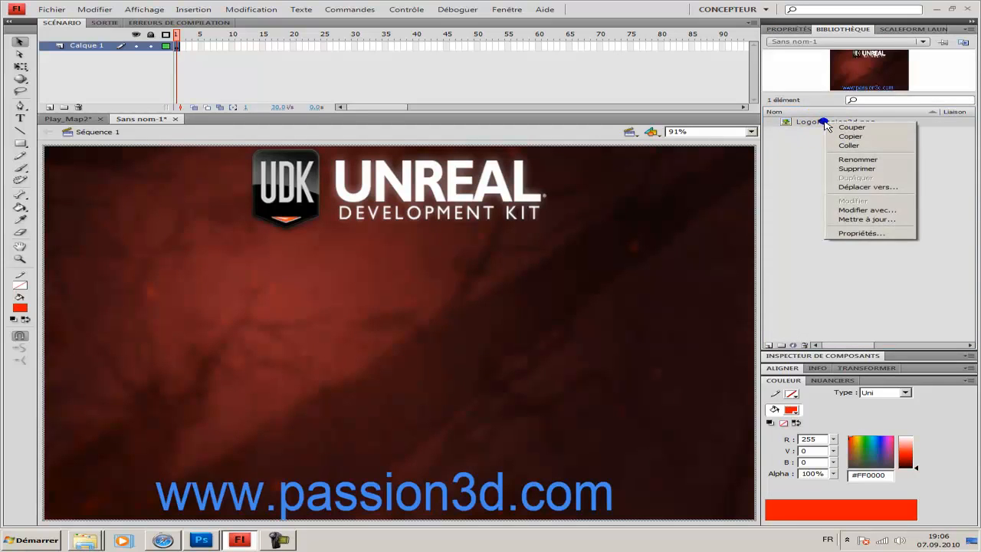
left_click(843, 234)
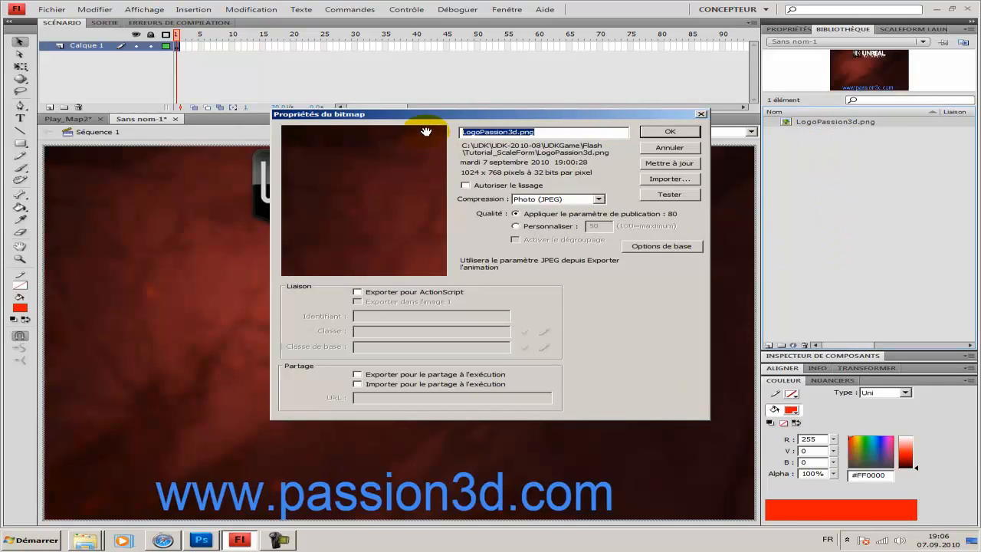
left_click_drag(433, 114, 367, 129)
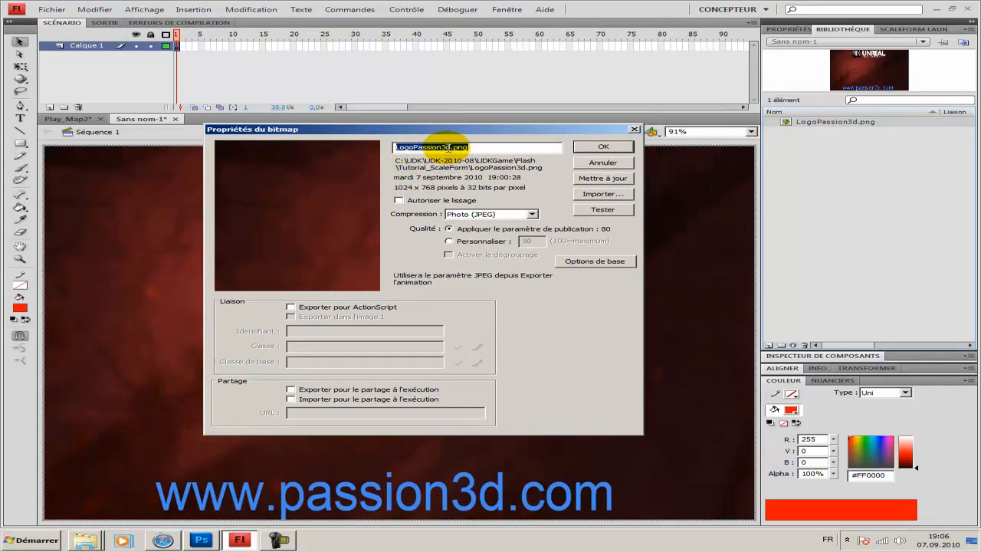
left_click(452, 146)
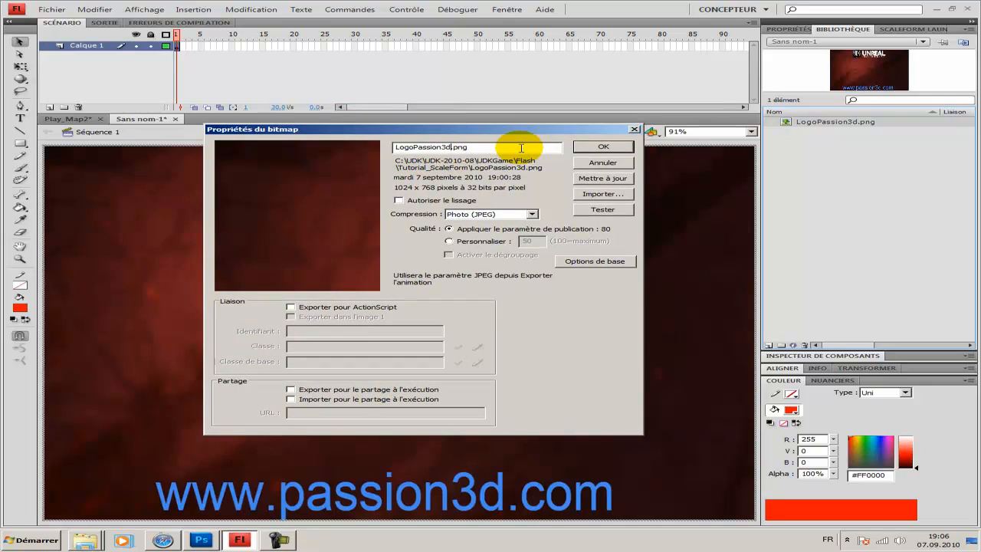
type("_")
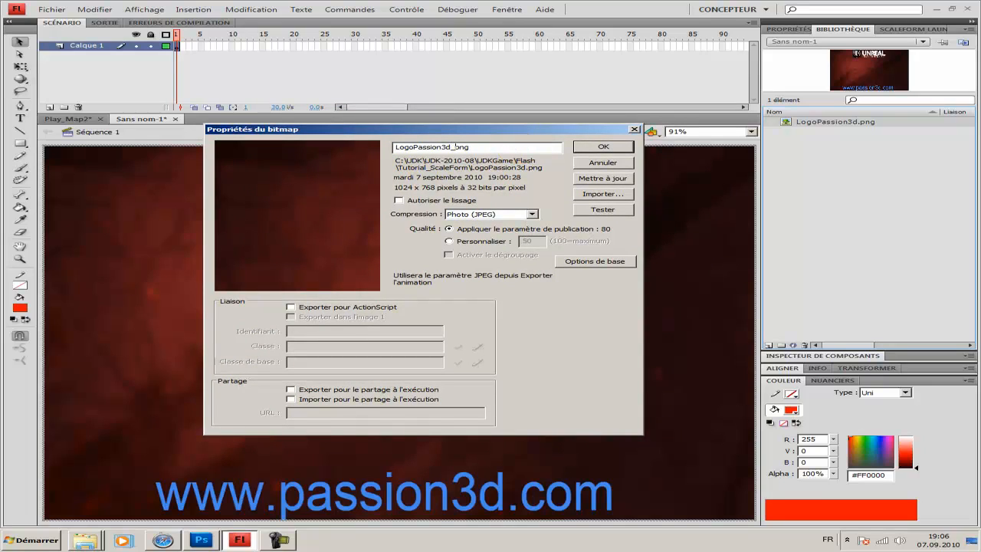
Allow smoothing for the logo bitmap and set its compression to Sans perte (PNG/GIF)
left_click(399, 201)
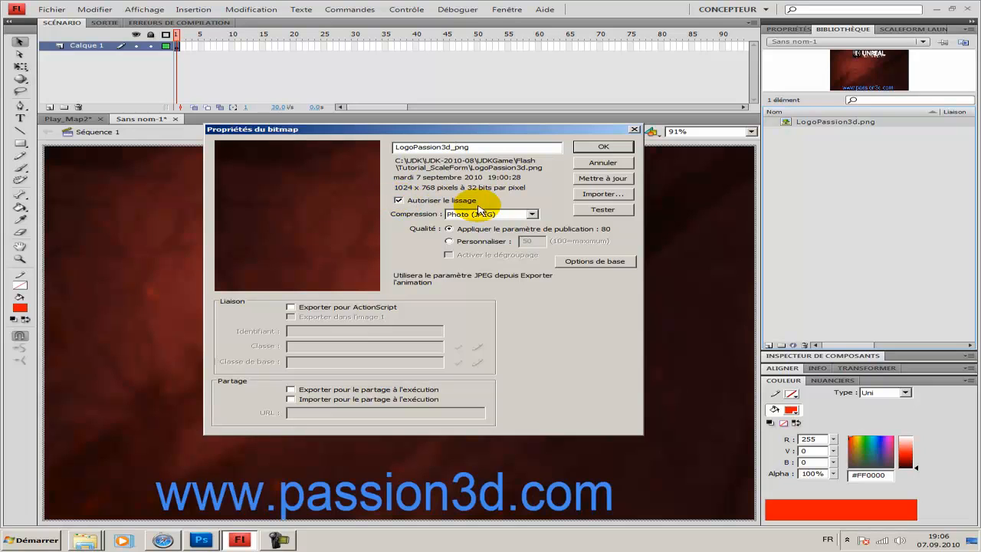
left_click(533, 215)
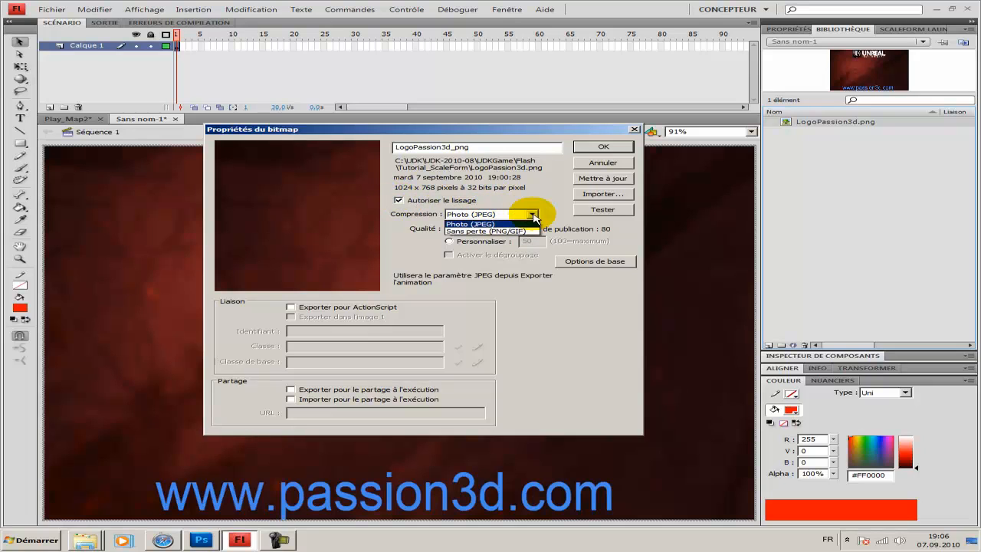
left_click(475, 233)
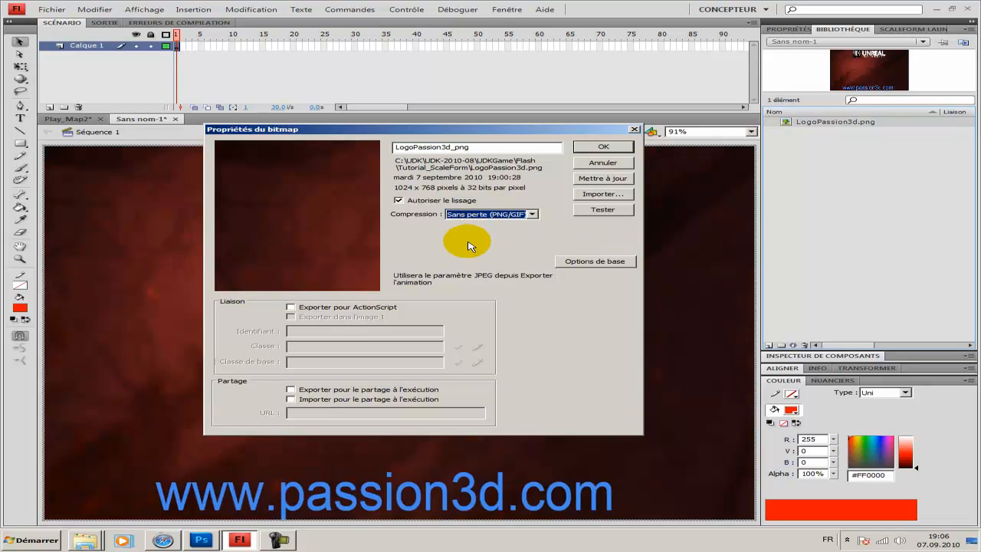
left_click(603, 147)
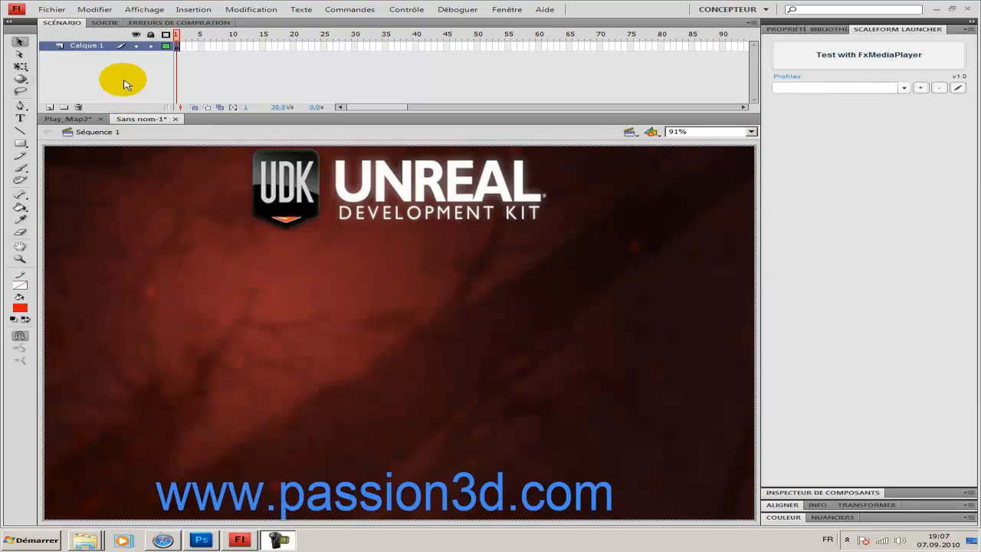
Save the Flash document as demo in the Tutorial_ScaleForm folder and test it with FxMediaPlayer, closing the player when finished
left_click(55, 10)
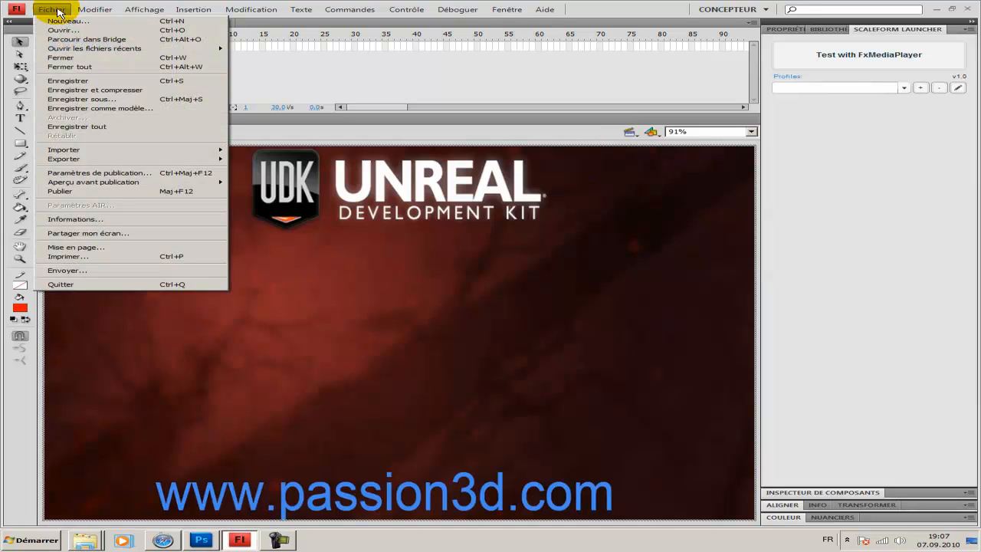
left_click(109, 102)
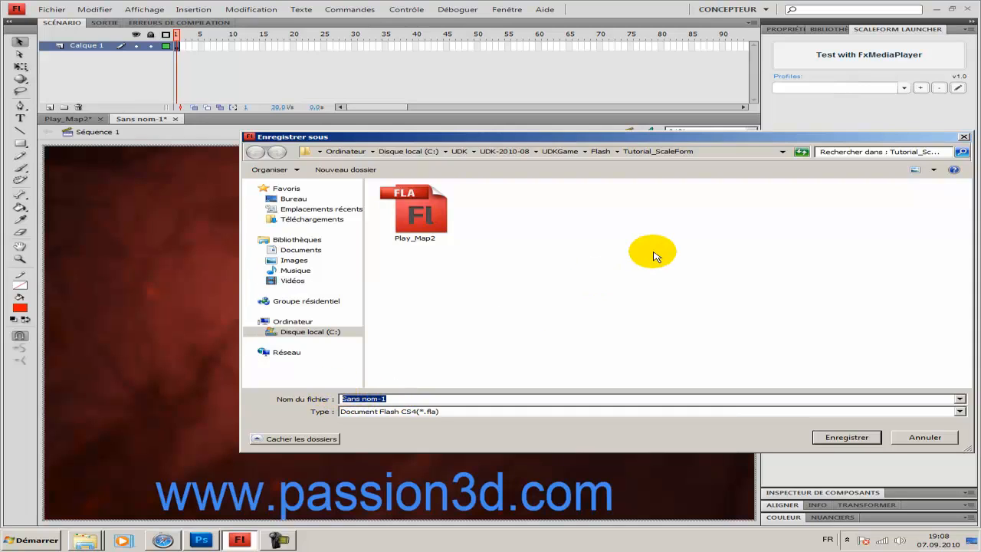
type("emo")
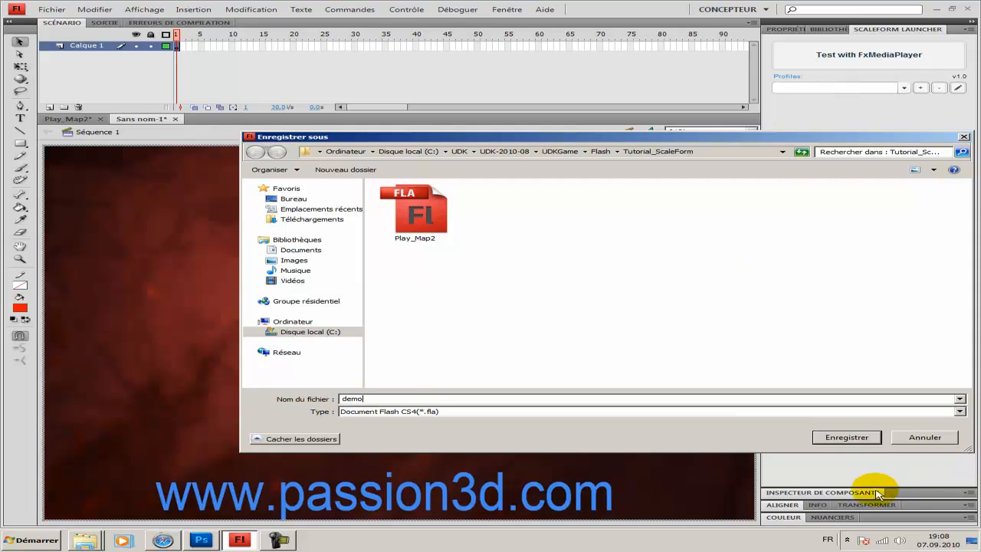
left_click(852, 437)
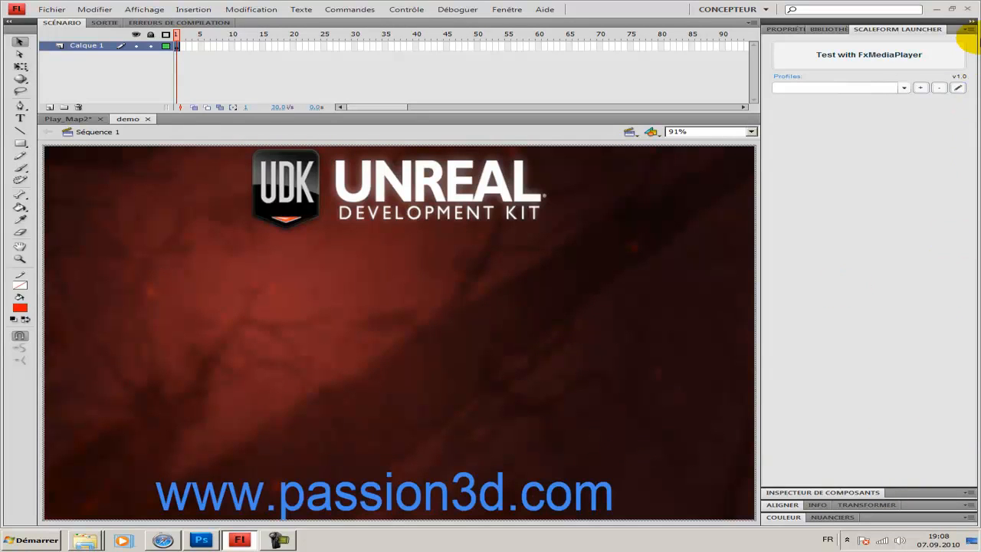
left_click(874, 59)
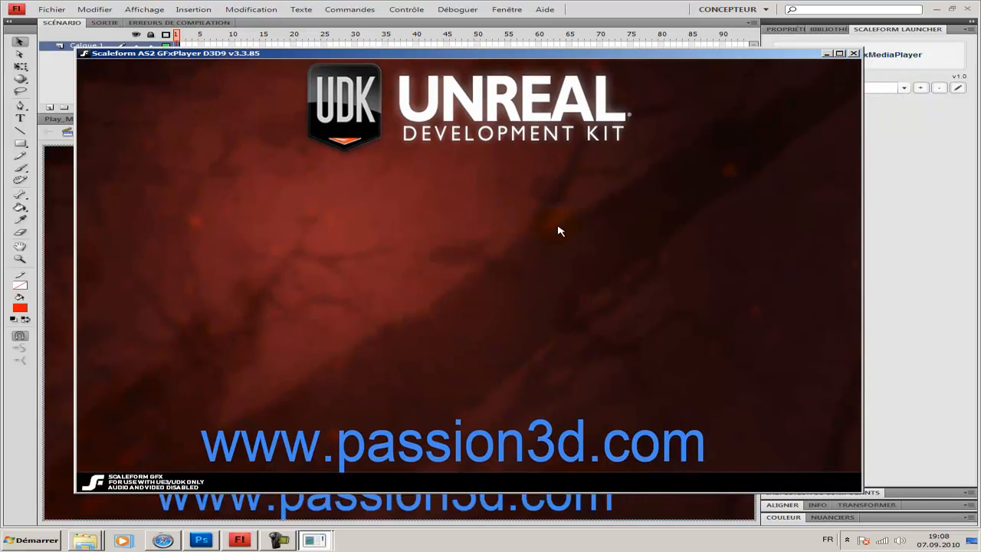
left_click(853, 52)
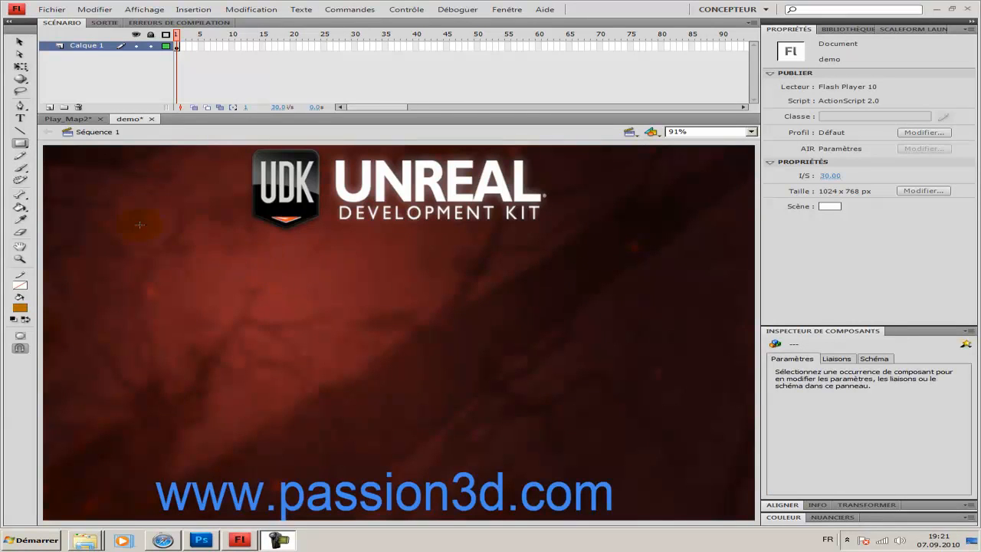
Add a new layer above Calque 1 and name it bouton
left_click(49, 108)
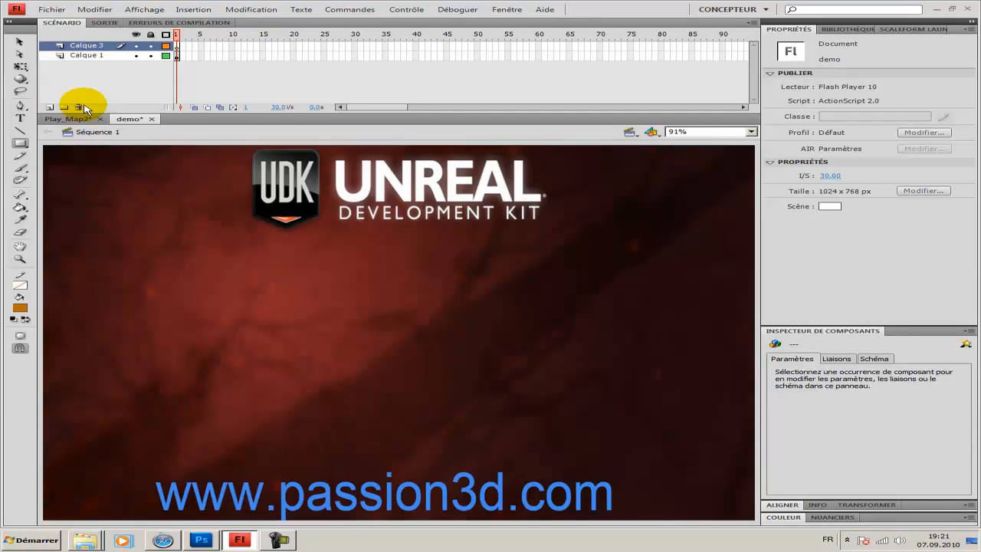
double_click(85, 45)
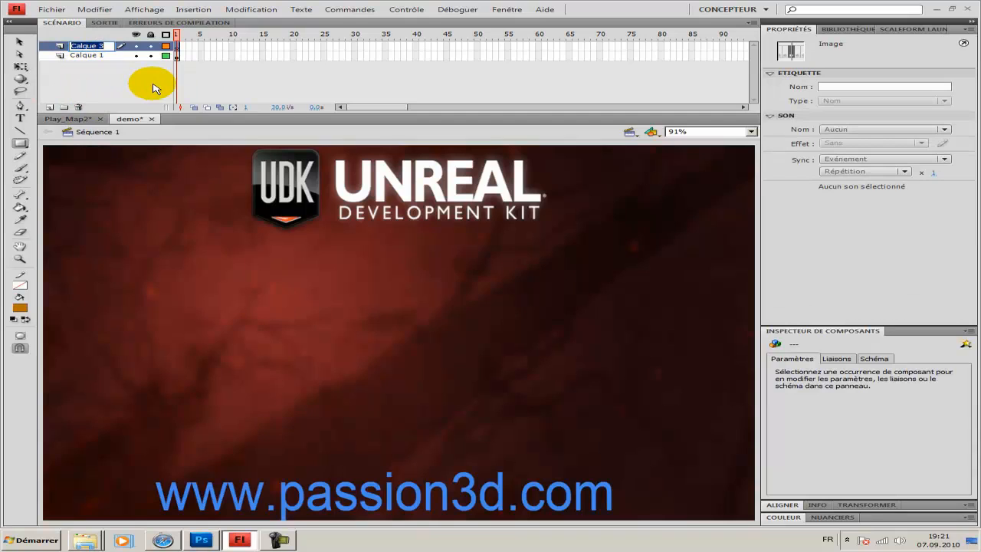
type("bouton")
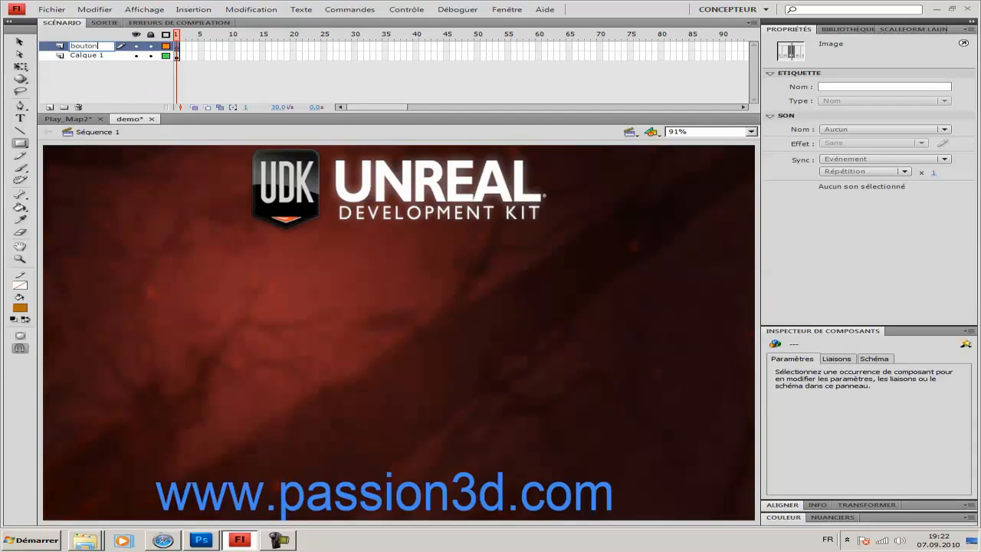
left_click(154, 86)
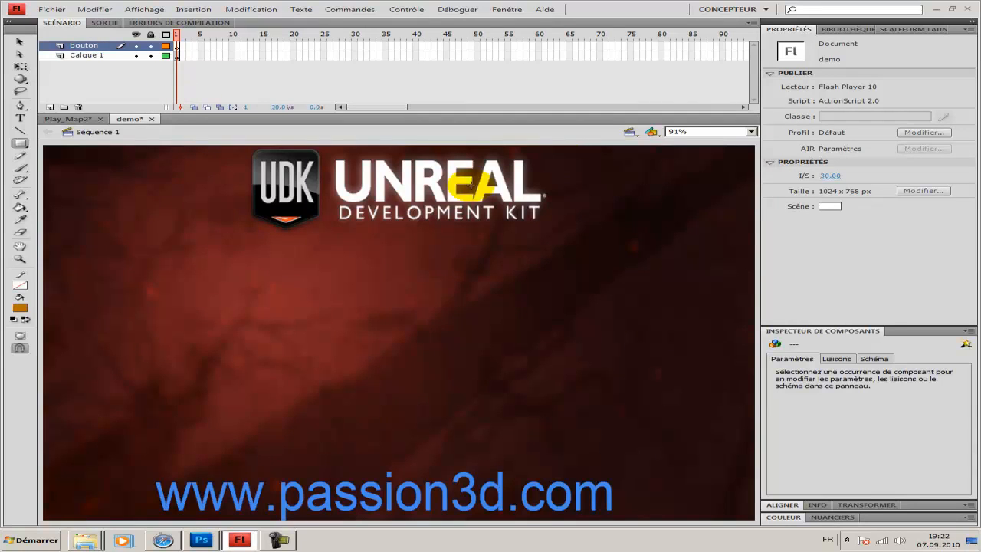
Draw an orange rectangle about 582 x 126 px with 32 corner radius on the bouton layer, below the UDK logo
left_click(20, 144)
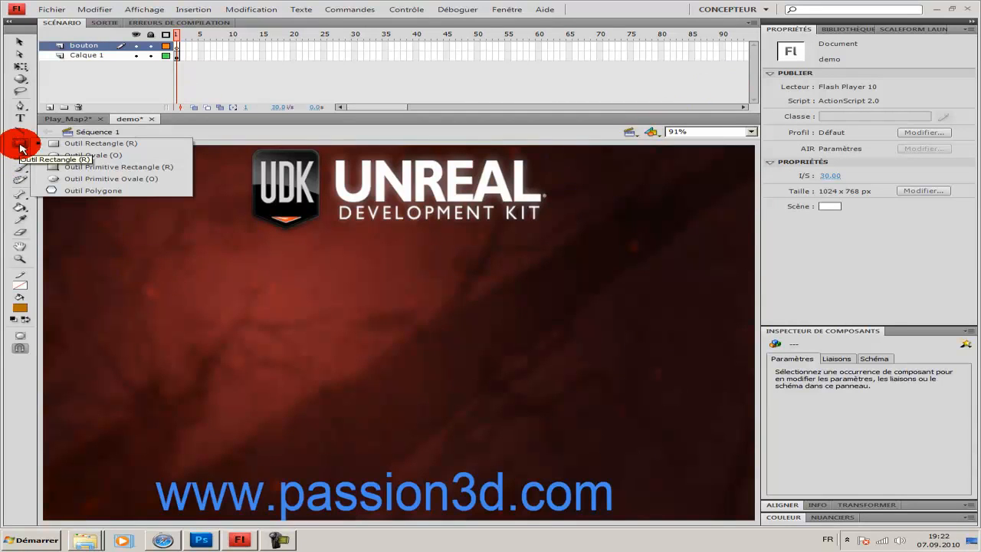
left_click(77, 143)
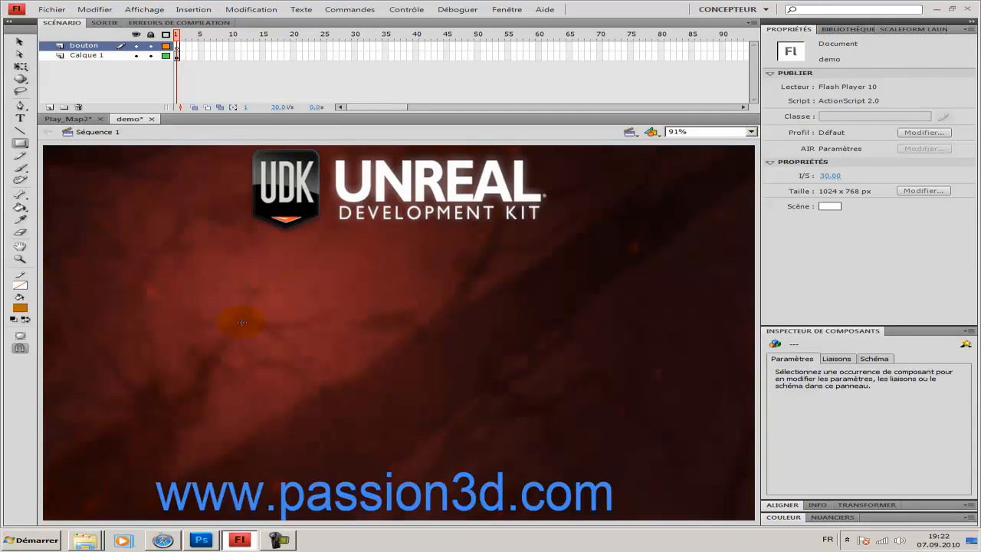
left_click(207, 289)
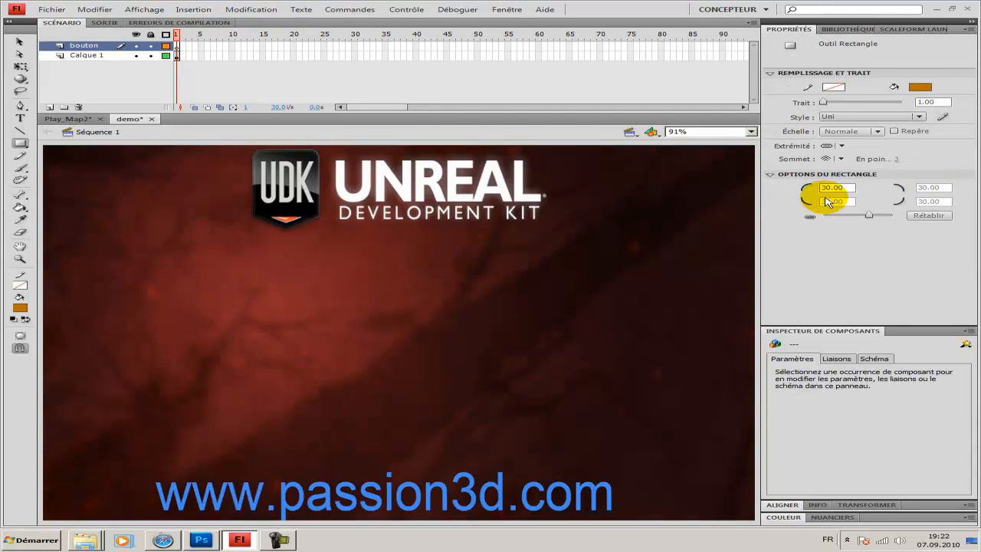
left_click_drag(868, 219, 870, 219)
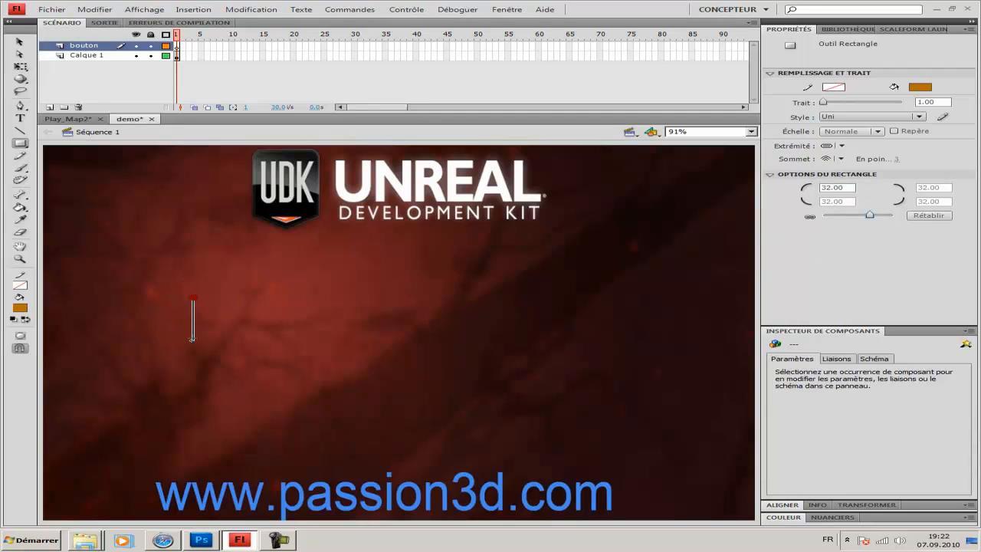
left_click_drag(192, 339, 599, 358)
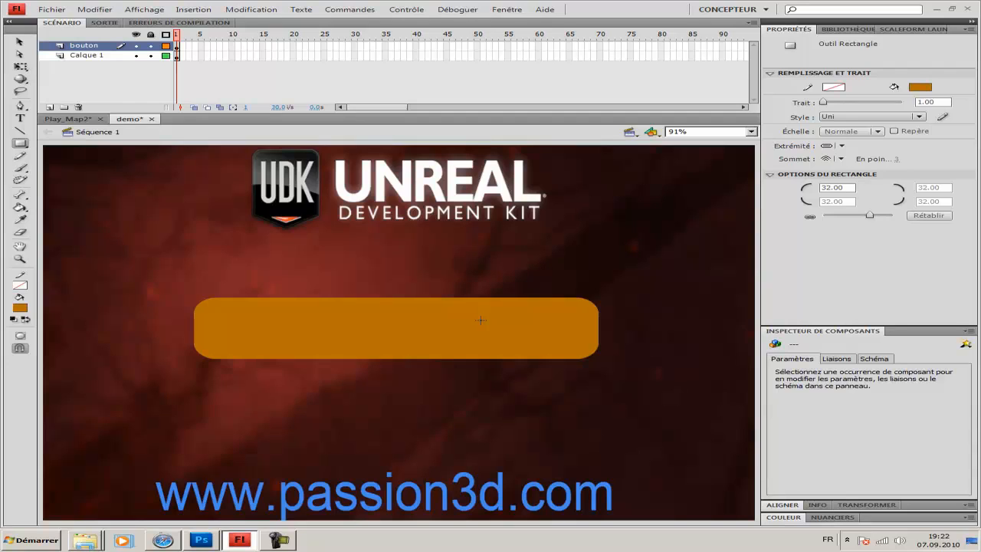
Convert the orange rounded rectangle into a symbol of type Bouton named bouton
key("v")
left_click(275, 259)
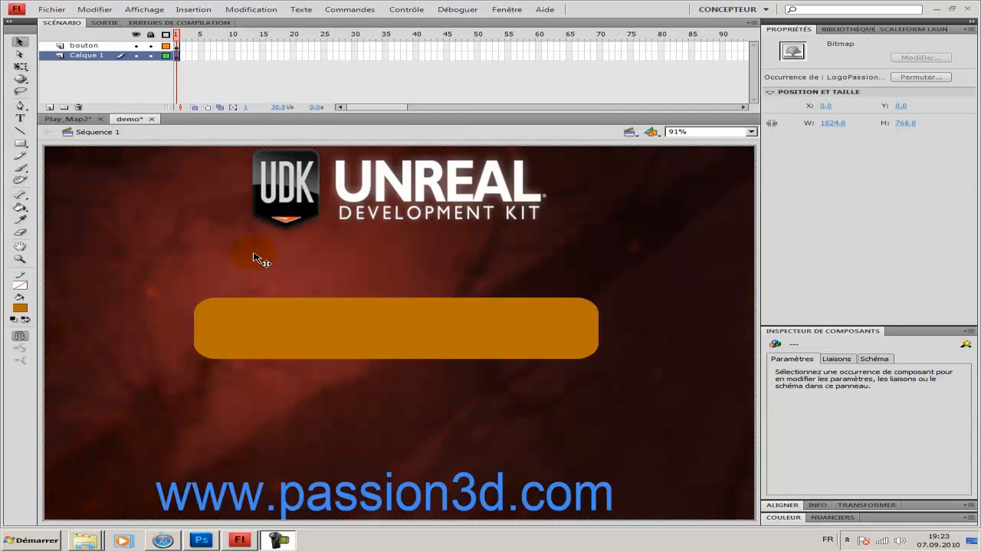
left_click(306, 325)
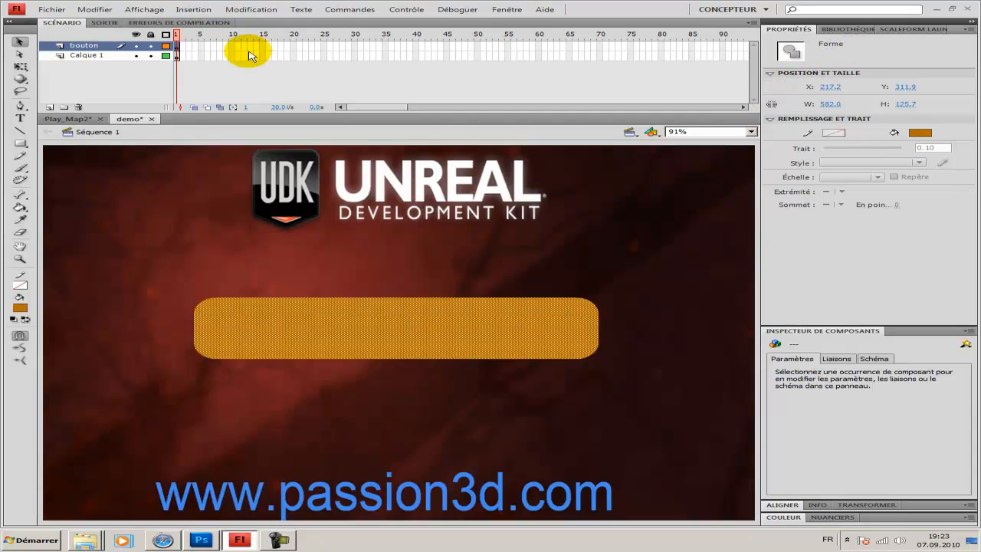
left_click(251, 10)
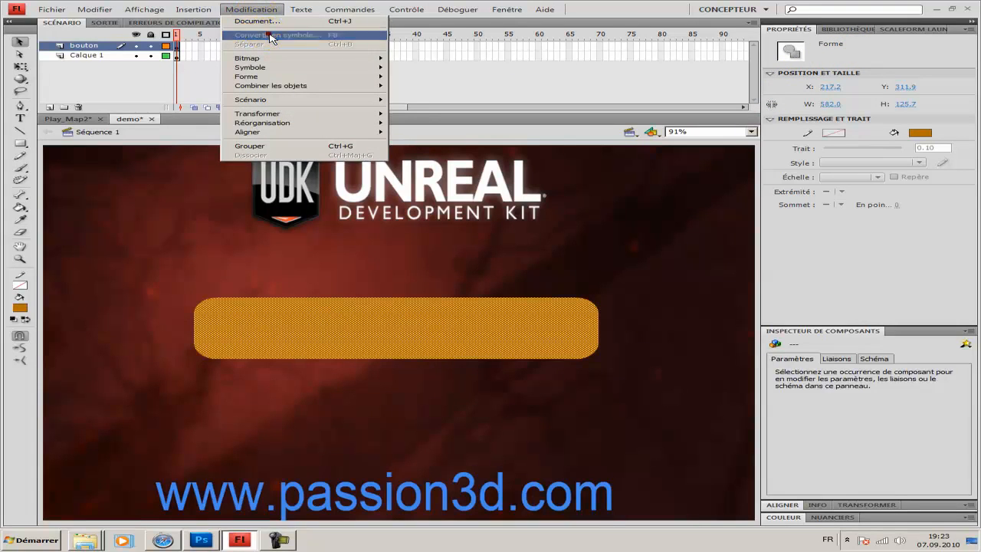
left_click(272, 36)
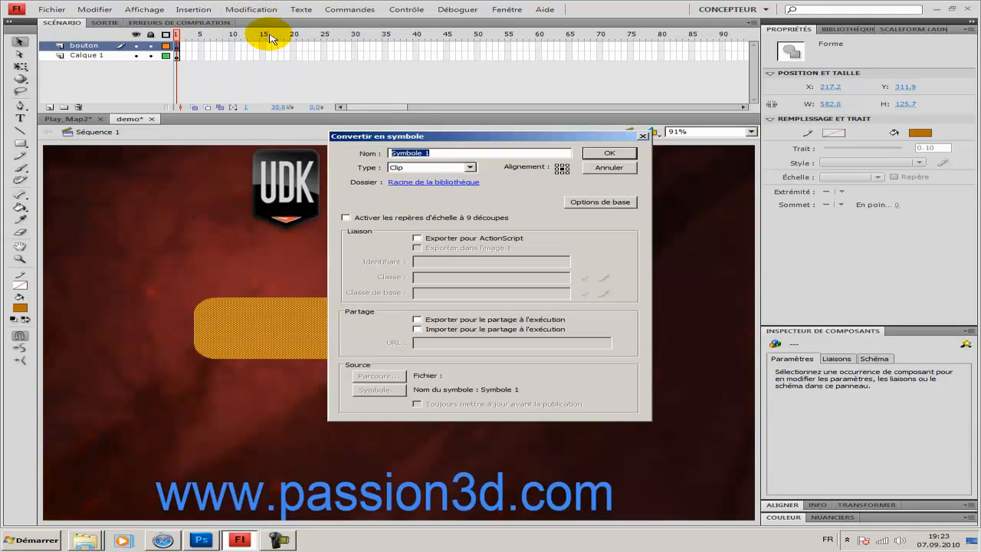
left_click(469, 167)
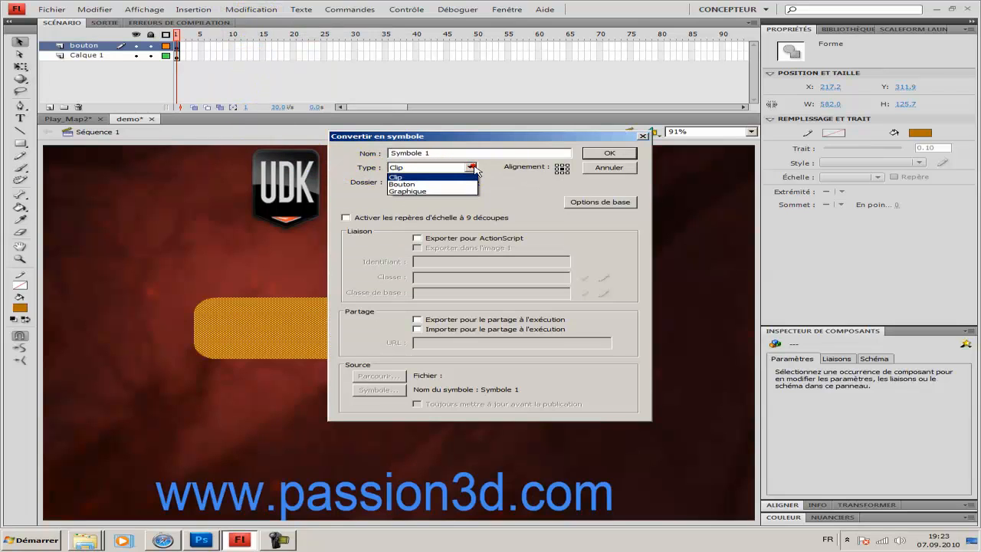
left_click(437, 187)
left_click(432, 153)
left_click_drag(431, 153, 358, 153)
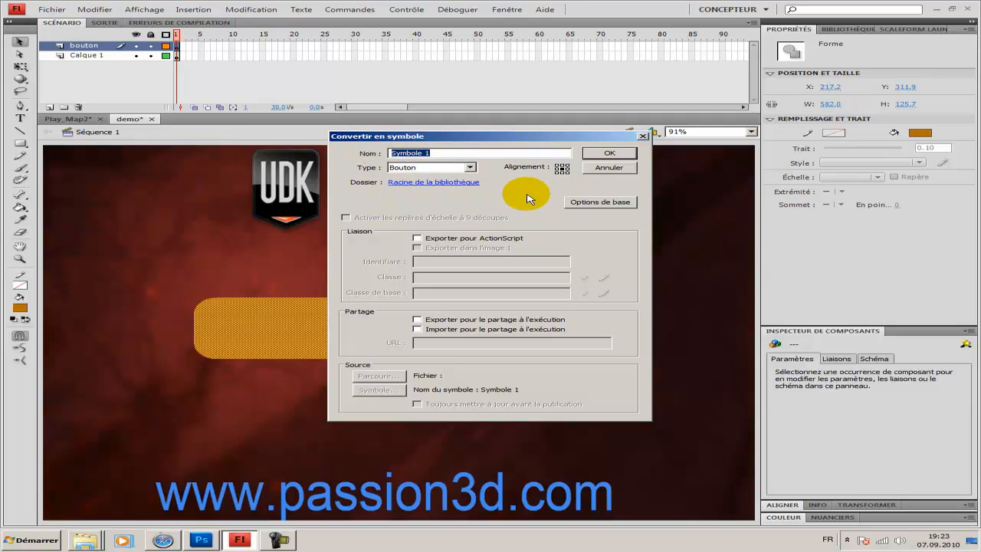
type("bouton")
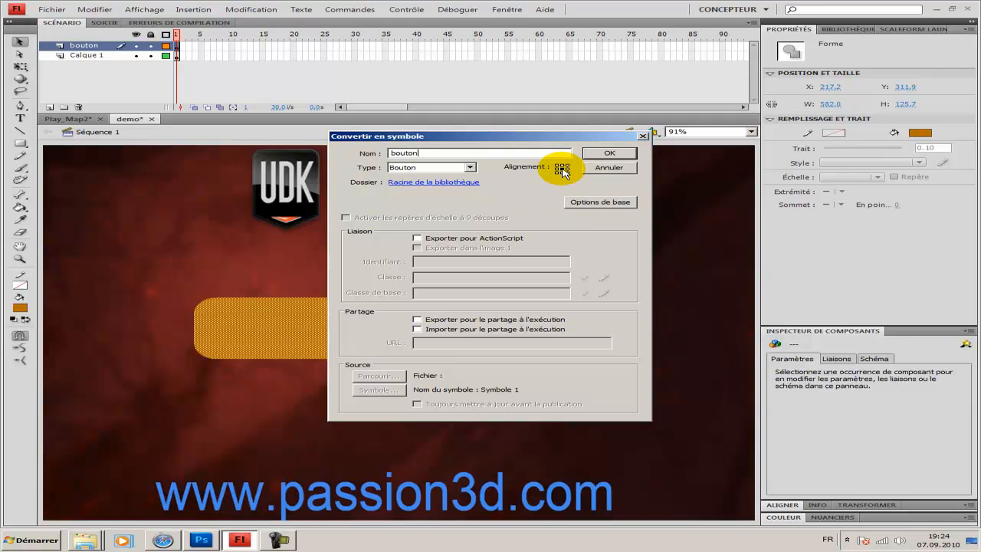
left_click(610, 153)
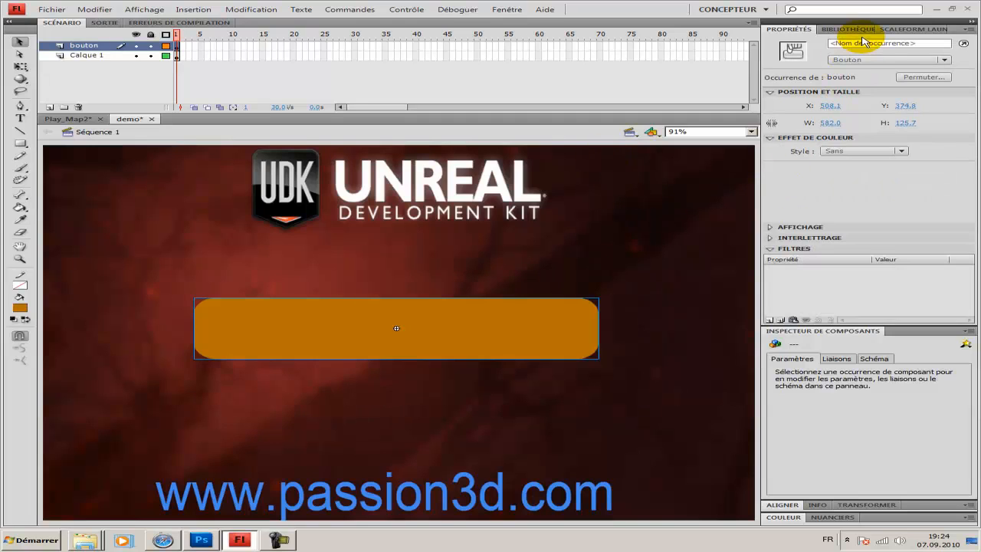
Insert keyframes for the Dessus and Abaissé states inside the bouton symbol, then return to Séquence 1
left_click(842, 29)
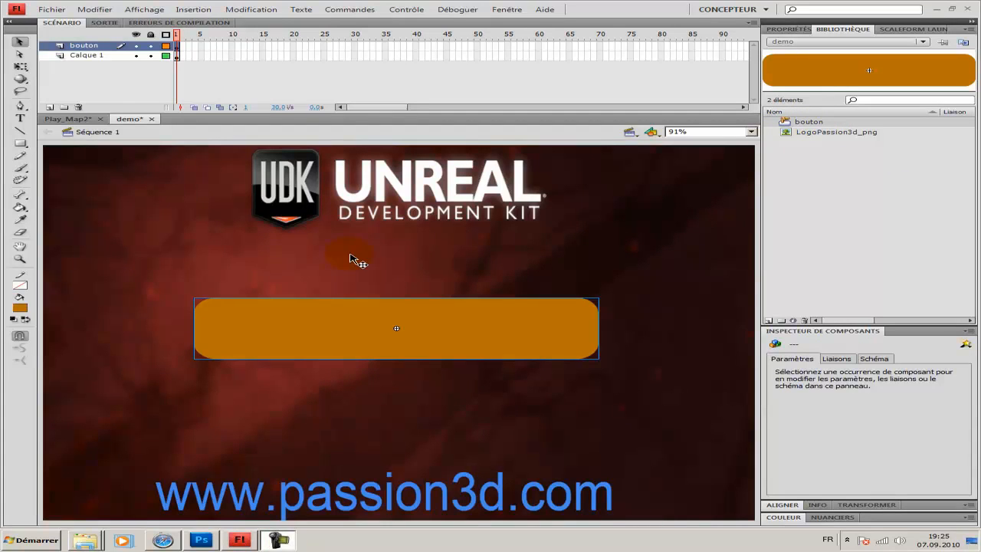
left_click(322, 324)
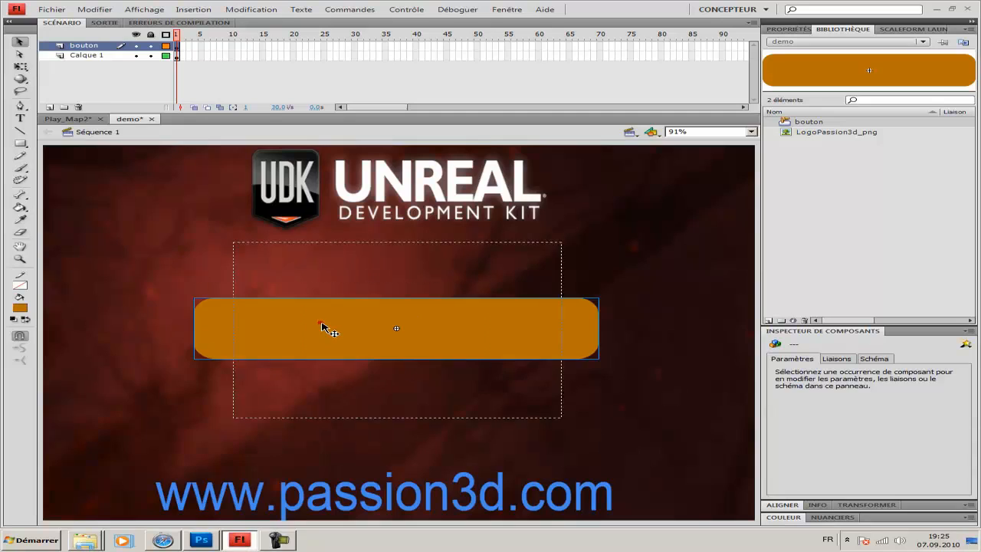
double_click(322, 326)
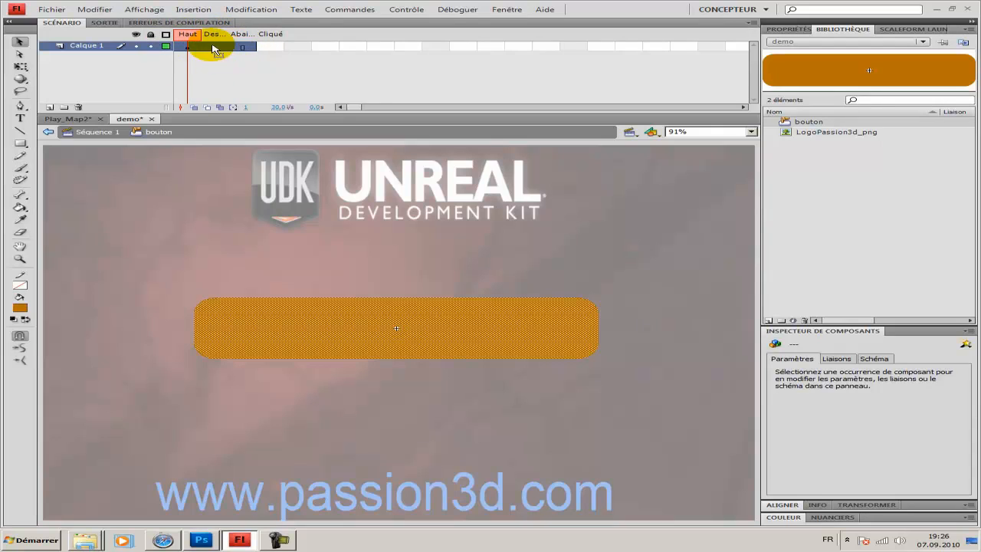
left_click(213, 47)
right_click(214, 48)
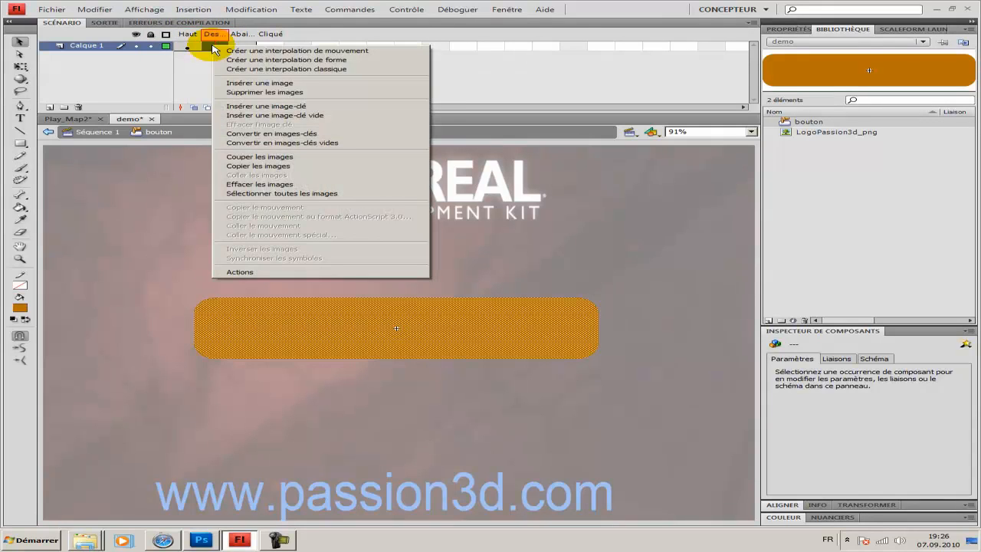
left_click(257, 106)
left_click(242, 48)
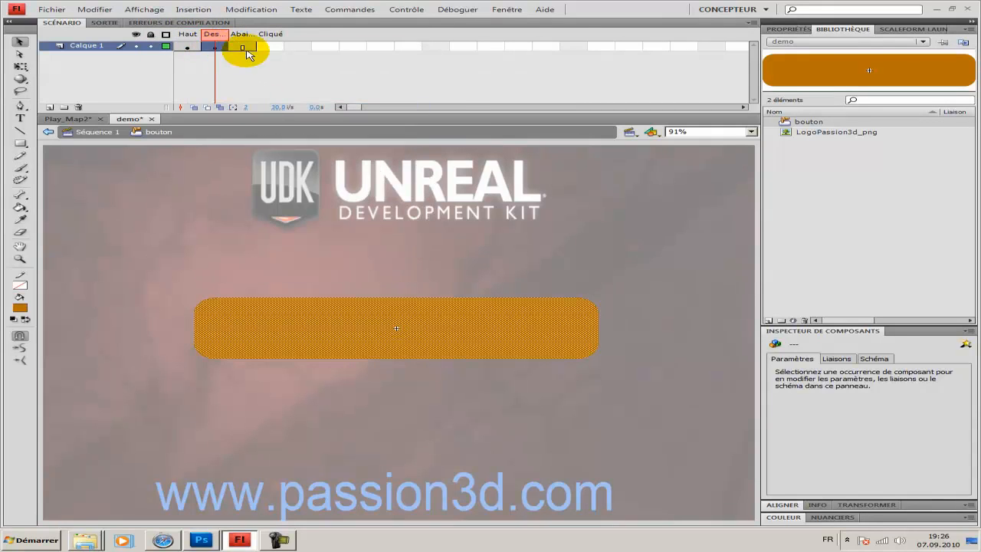
right_click(242, 49)
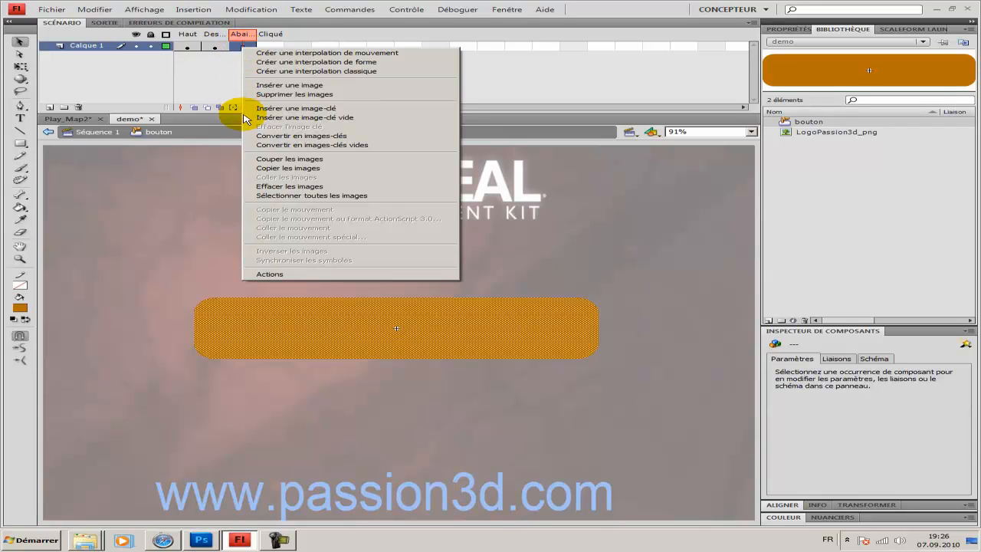
left_click(292, 108)
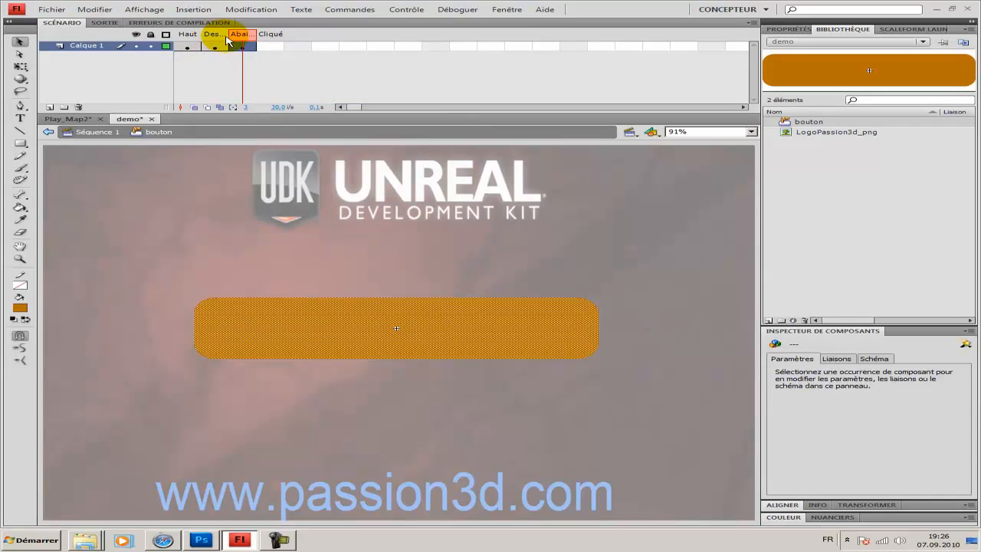
left_click(96, 132)
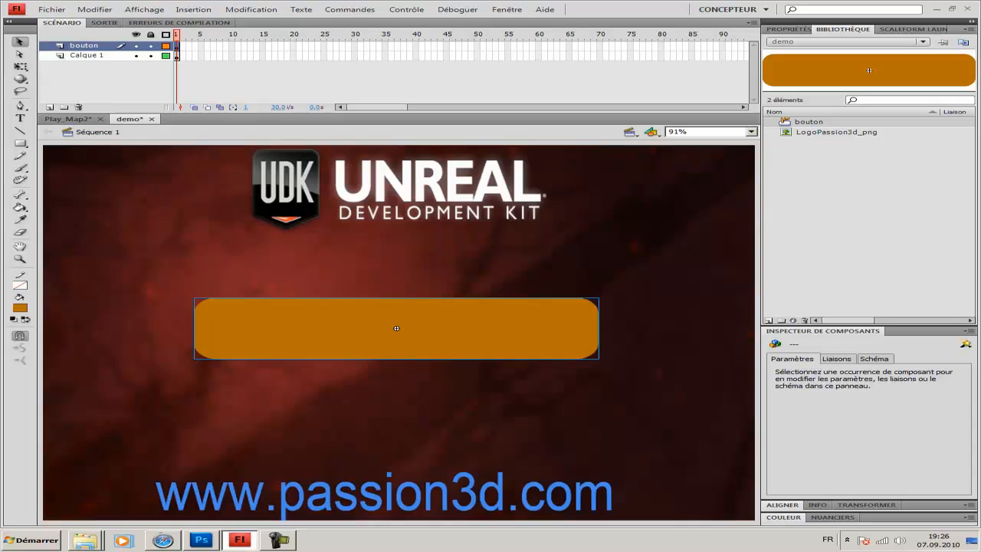
Fill the bouton symbol's rounded rectangle with red #FF0000 in its Abaissé state
double_click(396, 328)
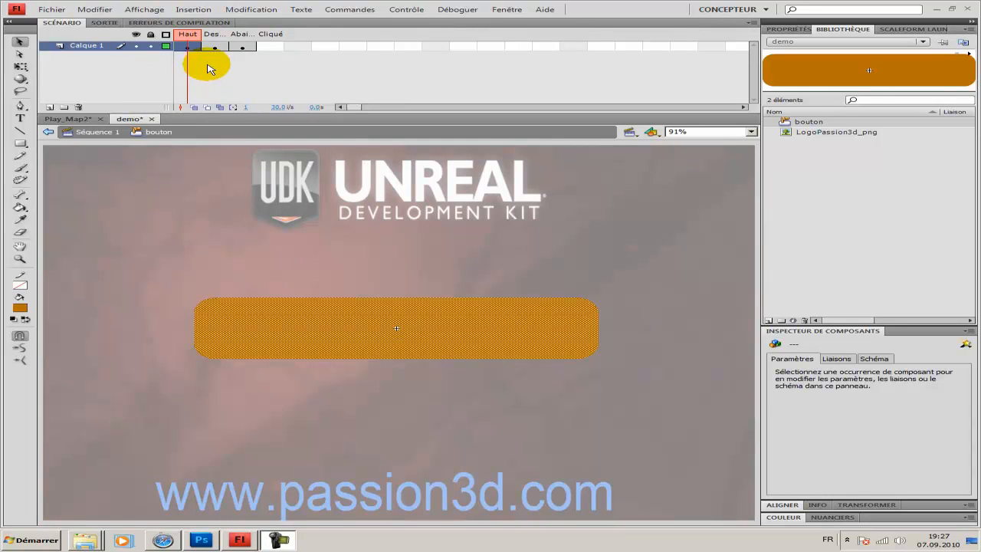
left_click(251, 48)
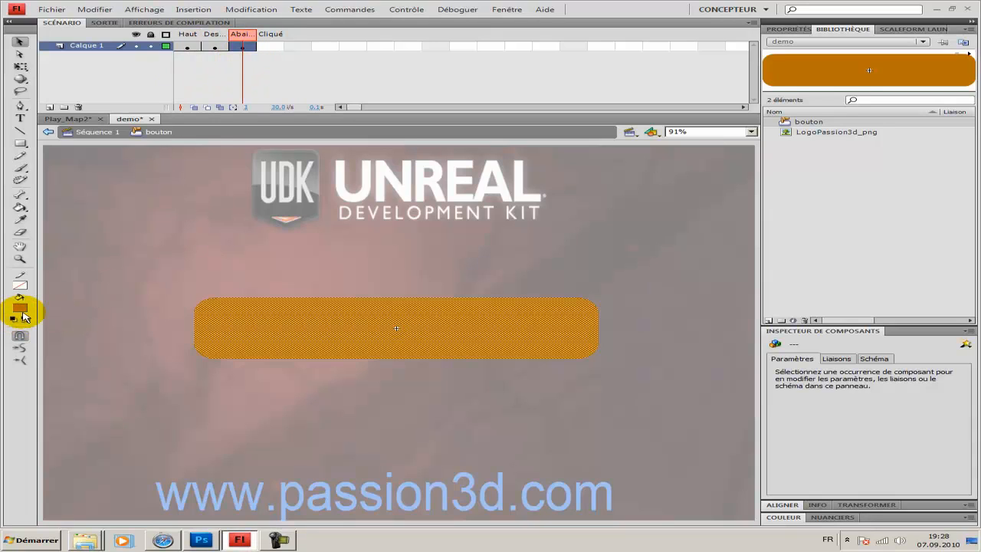
left_click(22, 313)
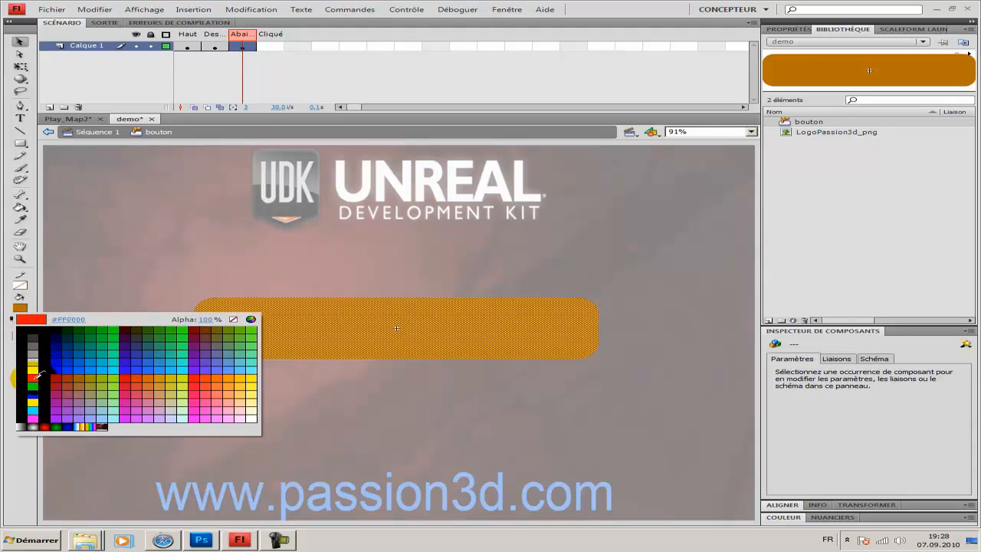
left_click(34, 381)
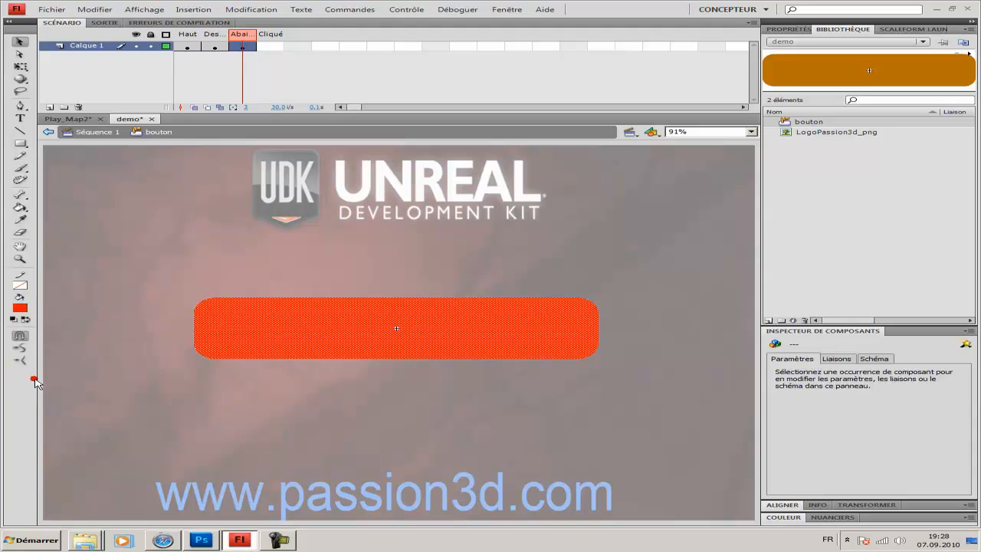
left_click(177, 48)
left_click(242, 46)
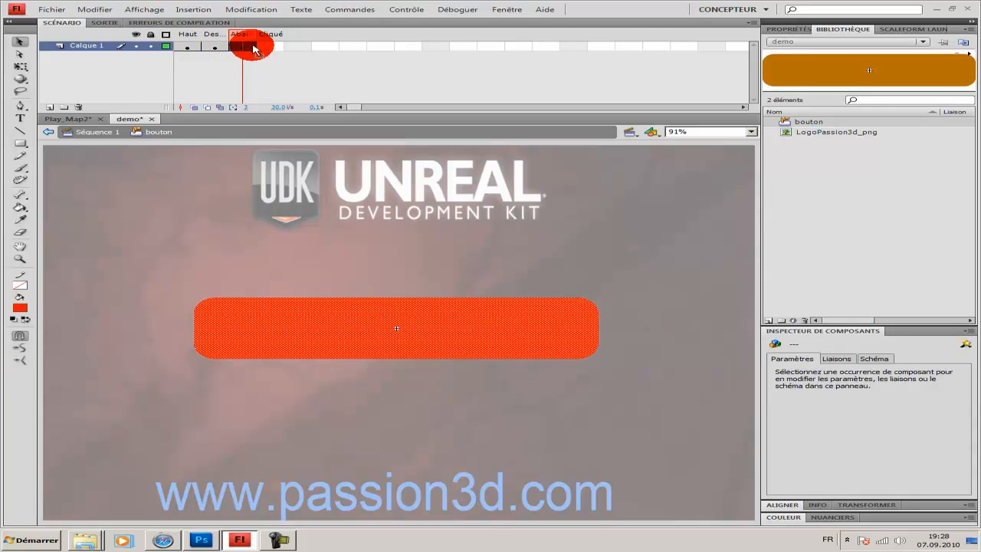
left_click(137, 75)
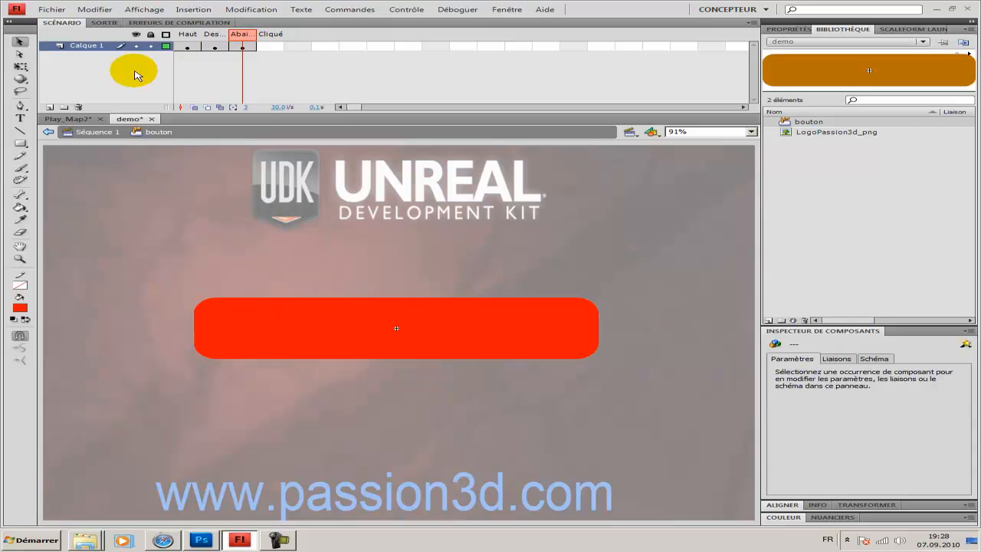
Add a new layer above Calque 1 inside the bouton symbol and name it texte
left_click(49, 109)
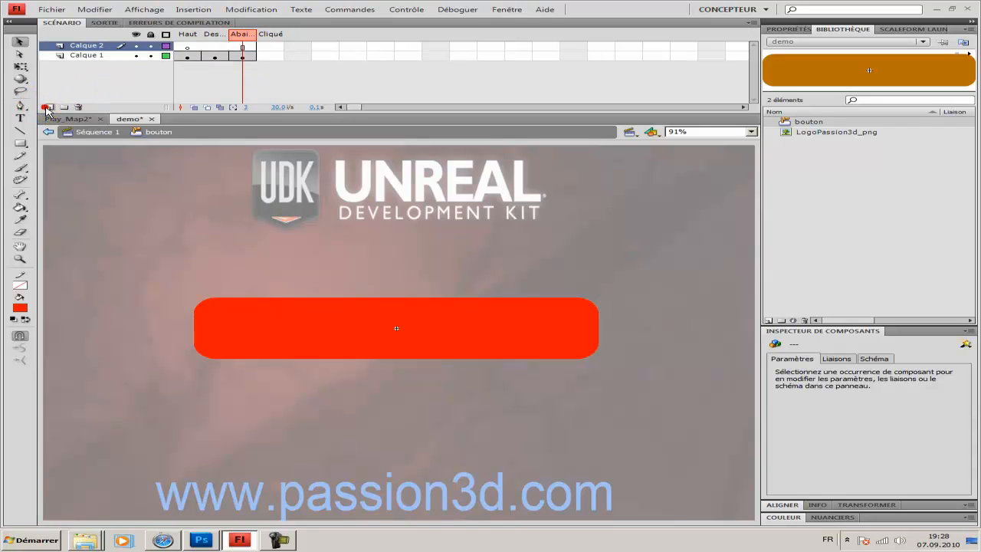
left_click(76, 48)
double_click(77, 46)
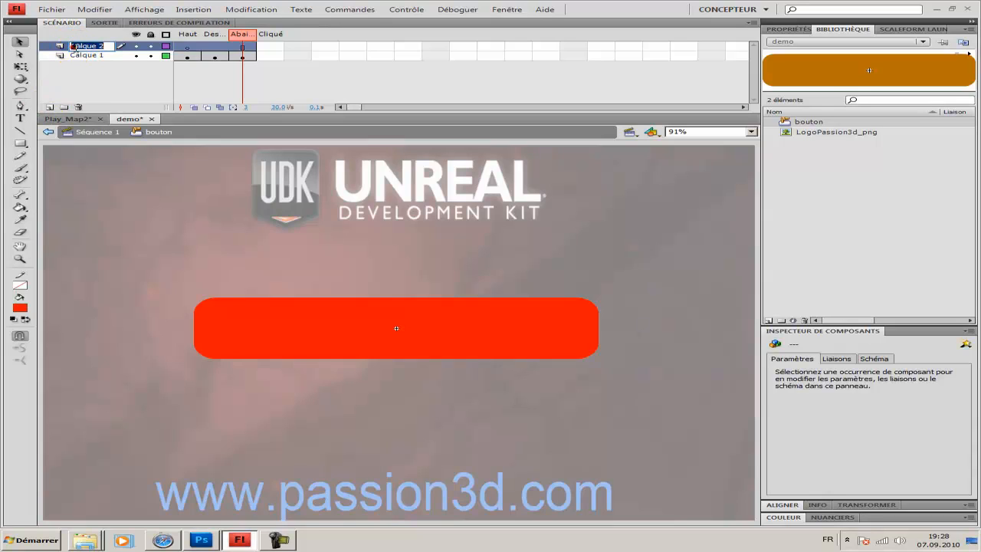
type("texte")
left_click(97, 98)
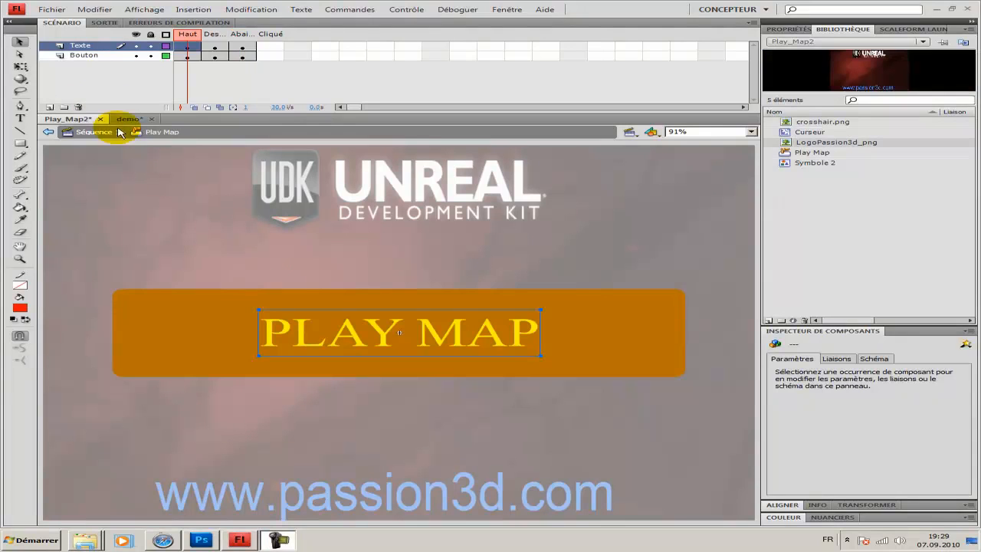
Examine the Dessus, Abaissé and Haut keyframes on the Texte layer of the Play Map button in Play_Map2
left_click(214, 47)
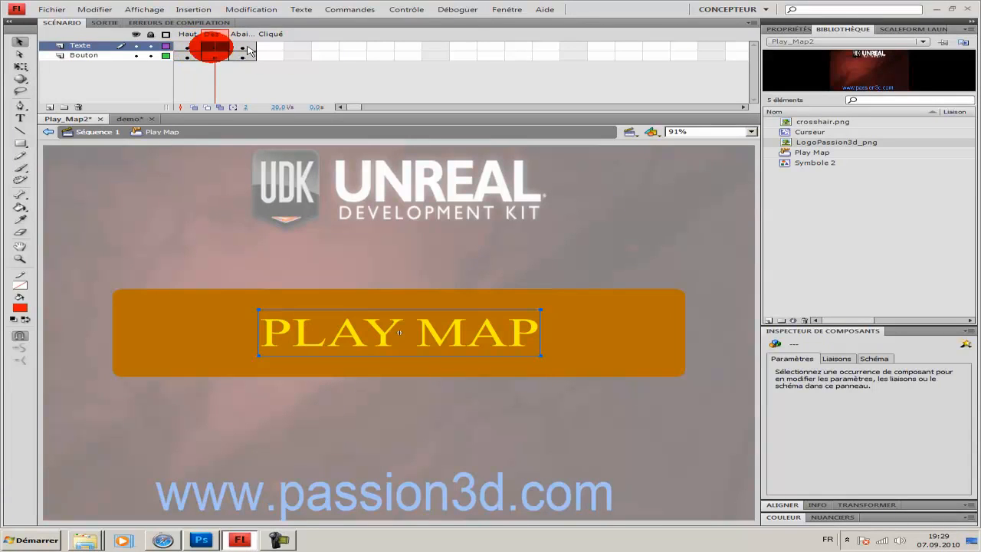
left_click(251, 46)
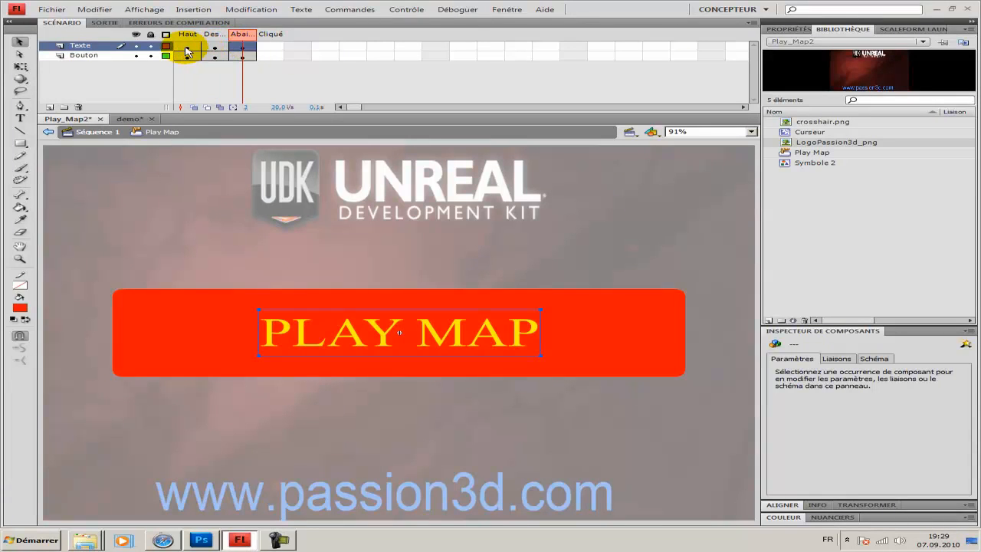
left_click(185, 47)
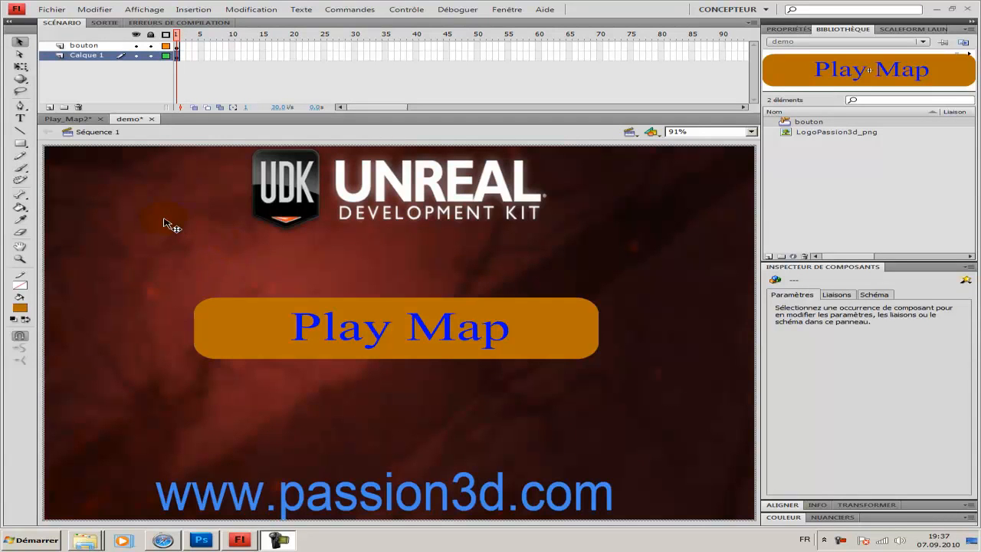
Add a new layer directly above Calque 1 in the main timeline of the demo document
left_click(48, 108)
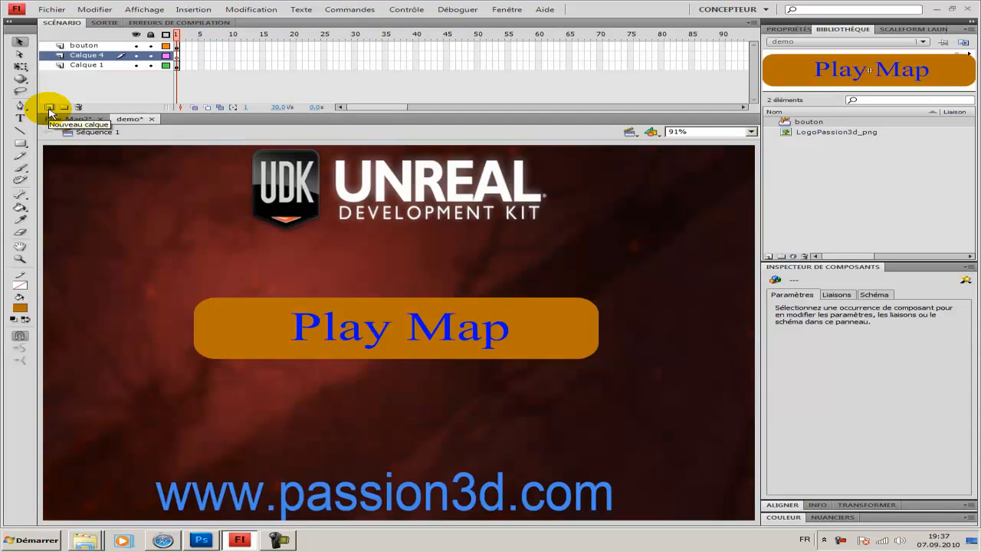
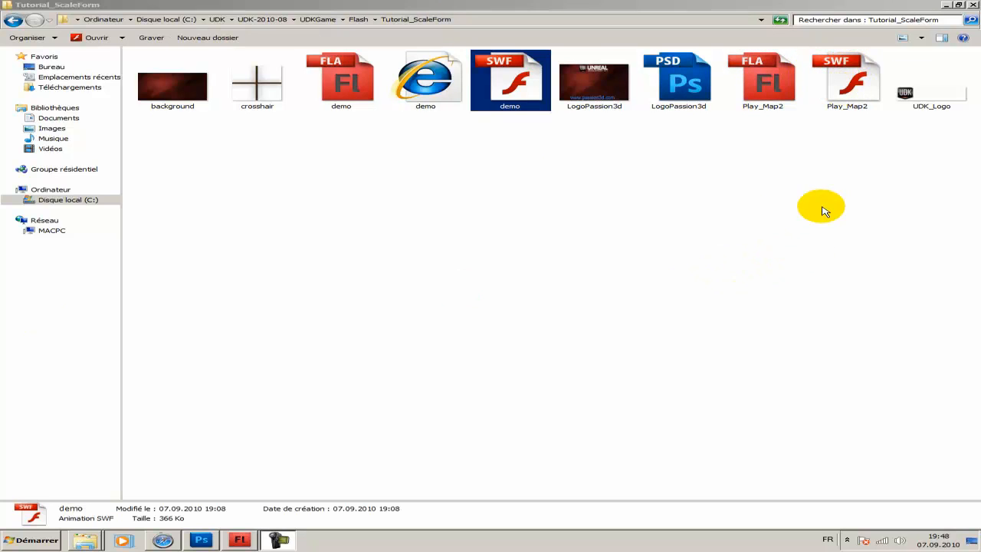
Preview the Play_Map2 SWF from the Tutorial_ScaleForm folder in Flash Player and close the player
double_click(859, 84)
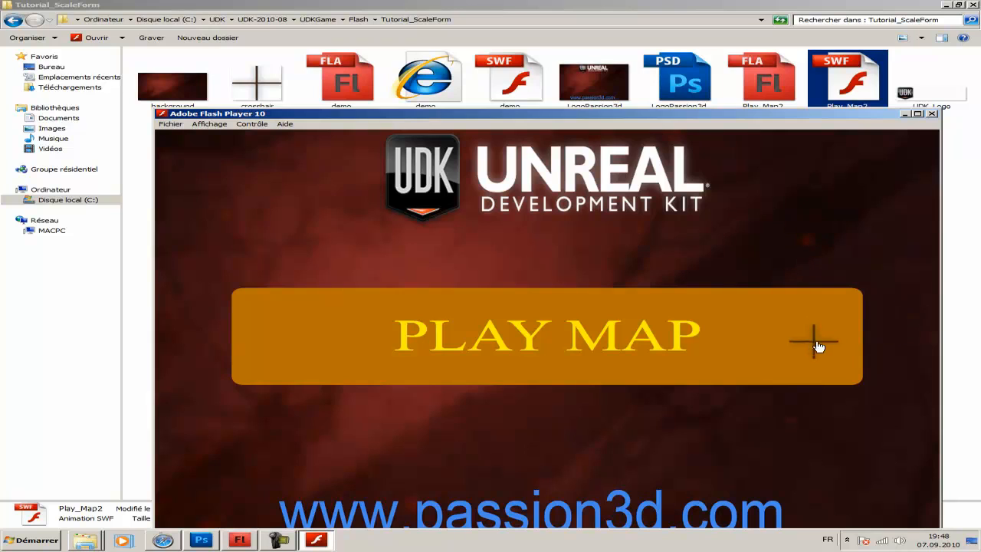
left_click(940, 115)
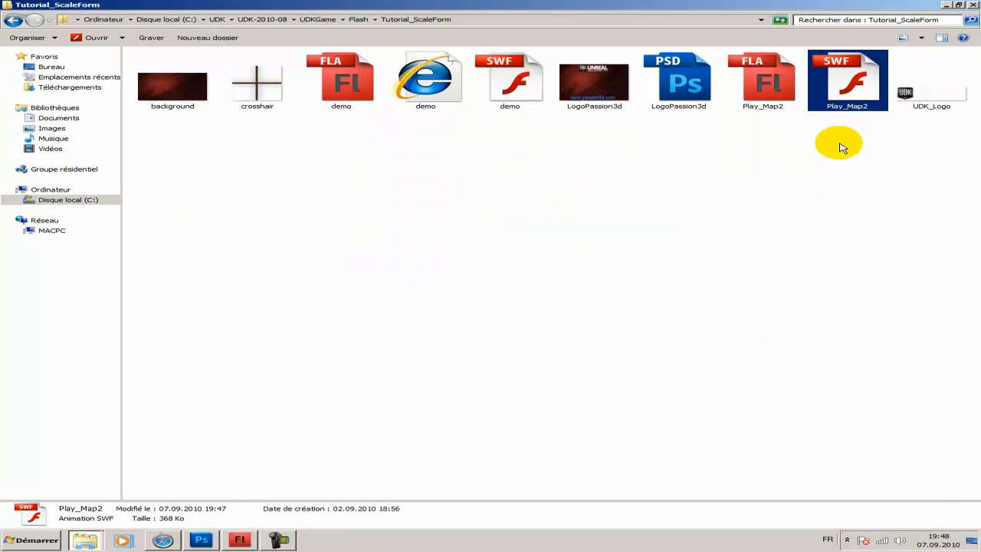
left_click(833, 149)
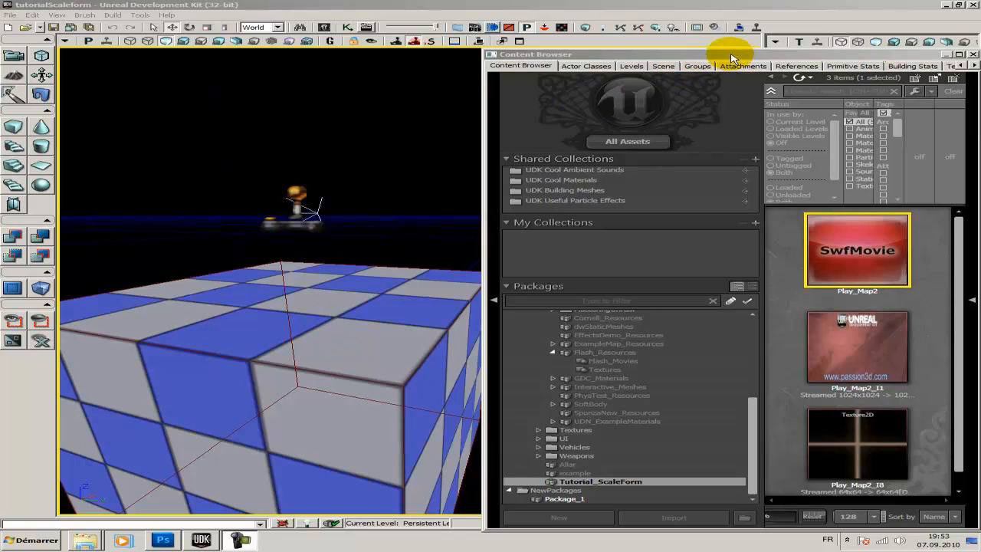
In UDK, import the Play_Map2 SWF into the Tutorial_ScaleForm package, accepting the default import options for all files
left_click(681, 521)
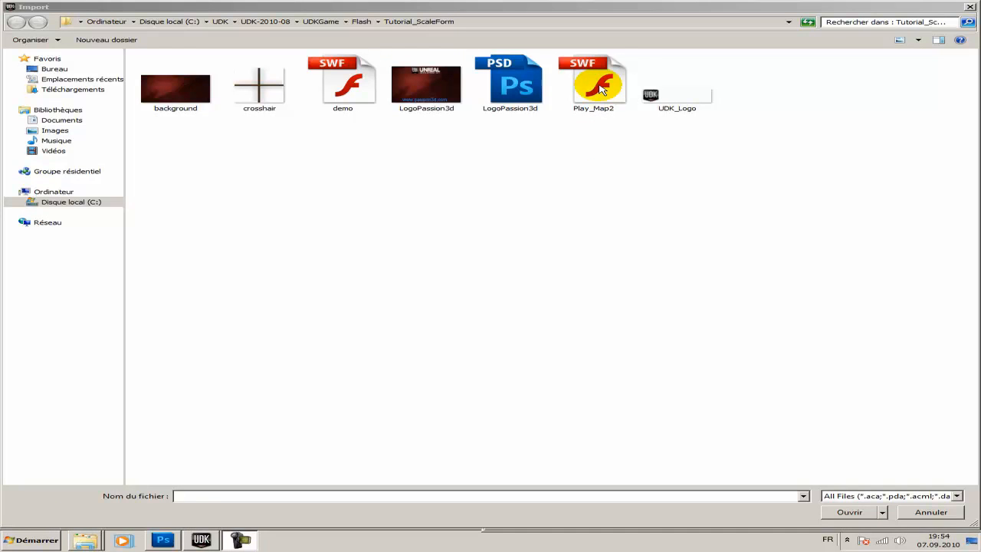
left_click(600, 89)
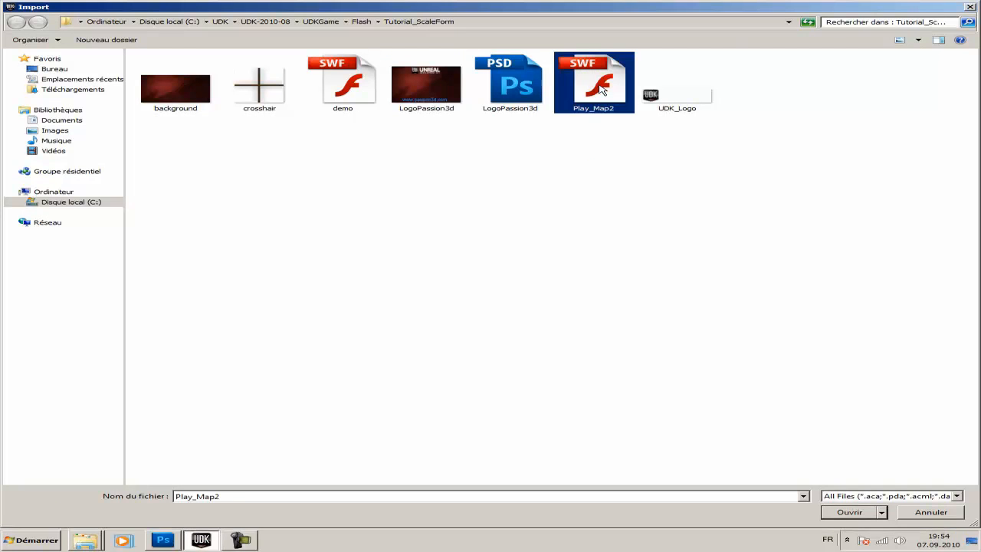
left_click(850, 511)
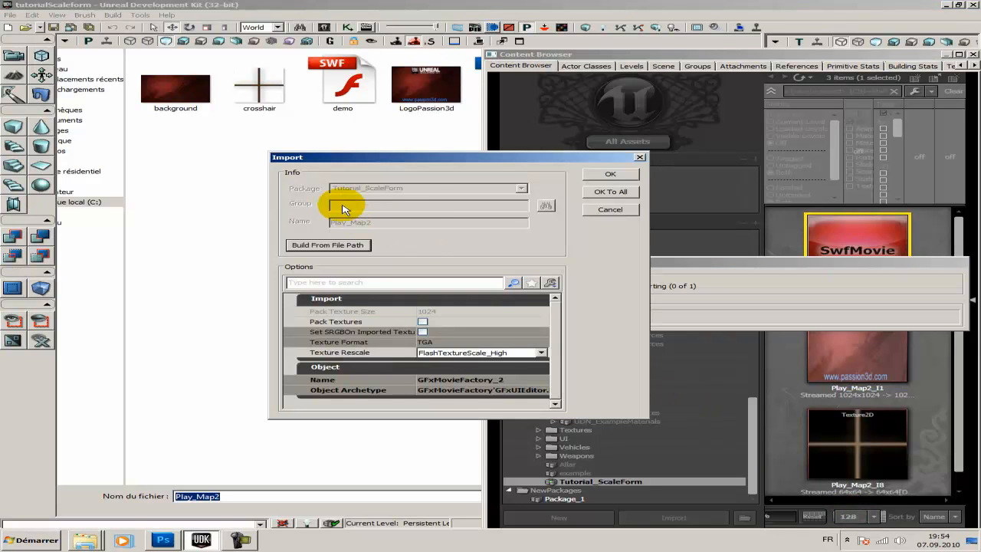
left_click(610, 191)
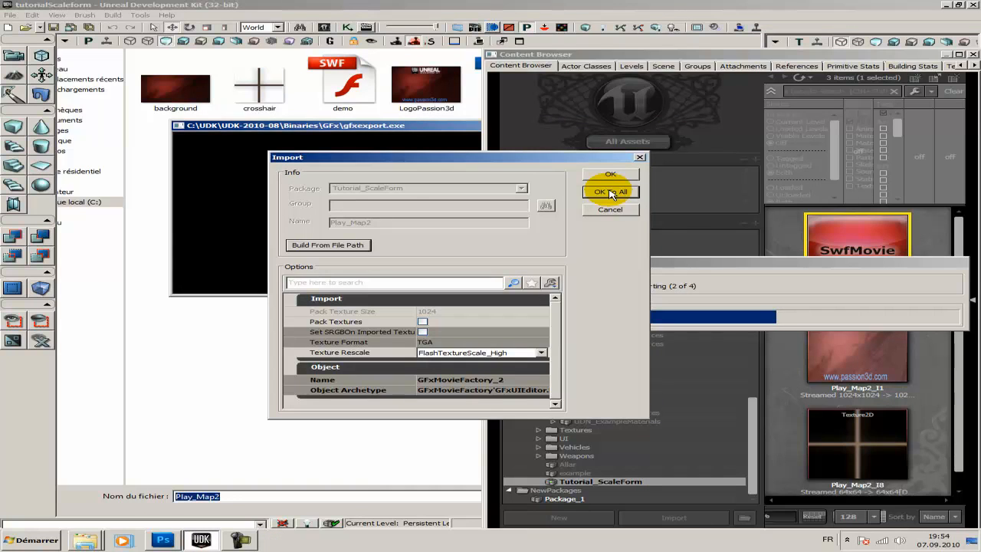
left_click(610, 192)
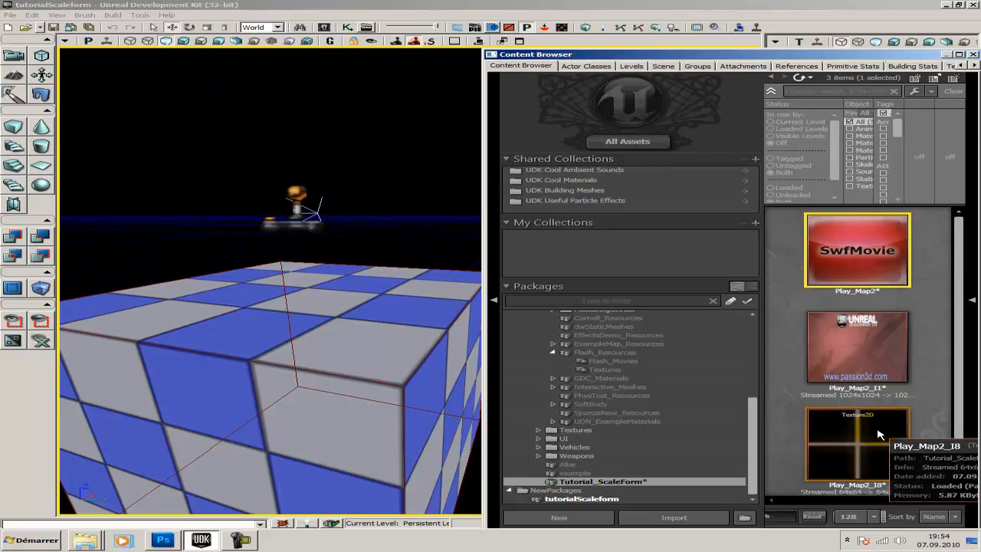
Save the Tutorial_ScaleForm package
left_click(646, 482)
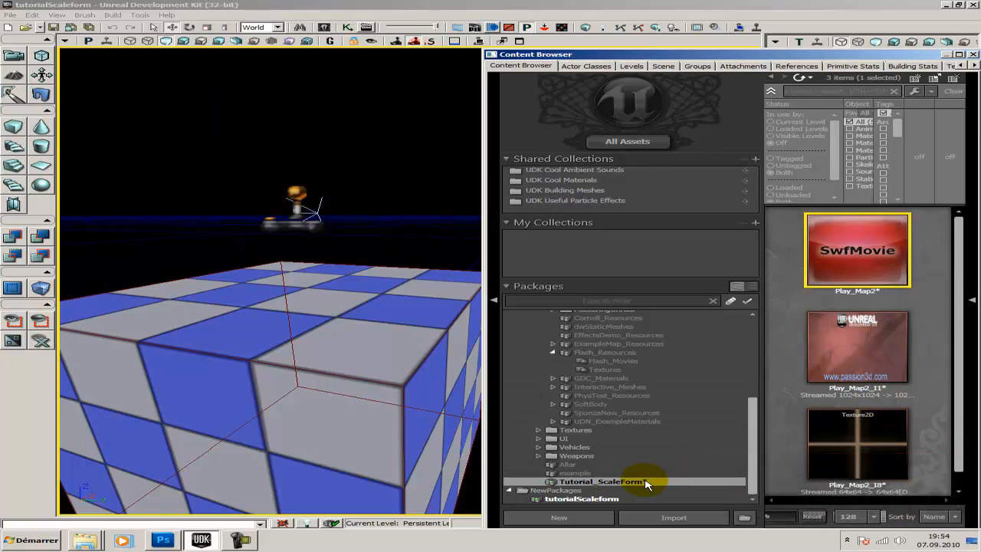
right_click(646, 481)
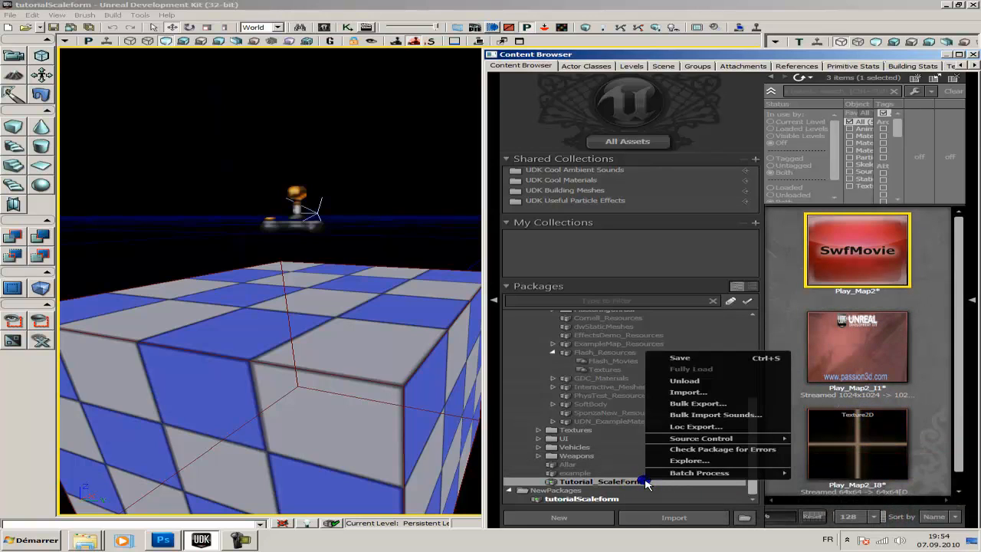
left_click(697, 358)
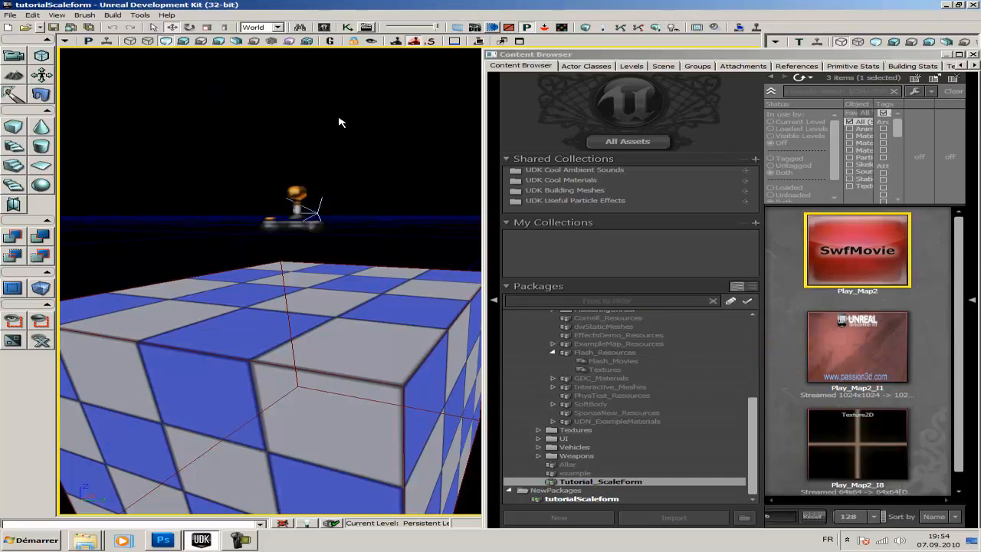
Open Kismet and examine the Level Loaded event and the event types available for a new node
left_click(348, 28)
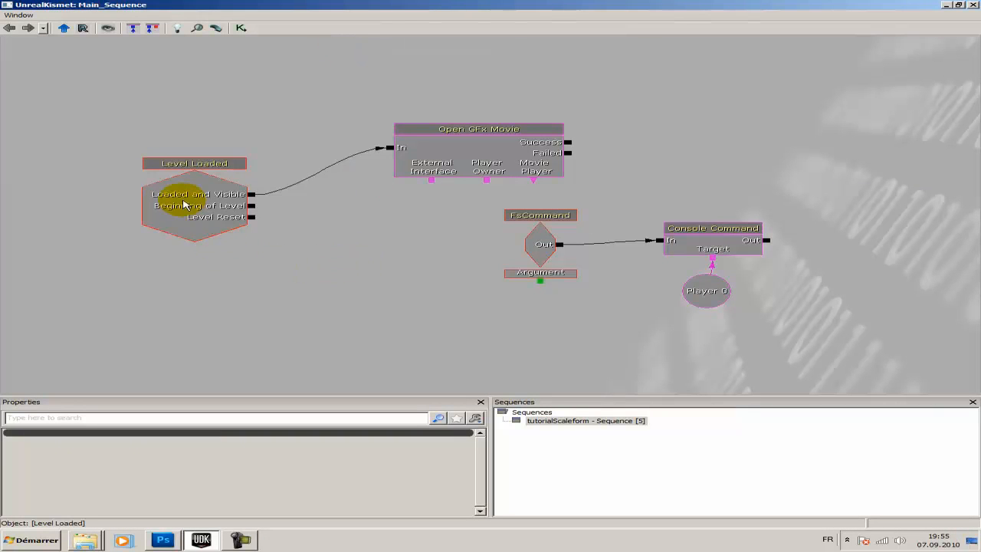
left_click(184, 203)
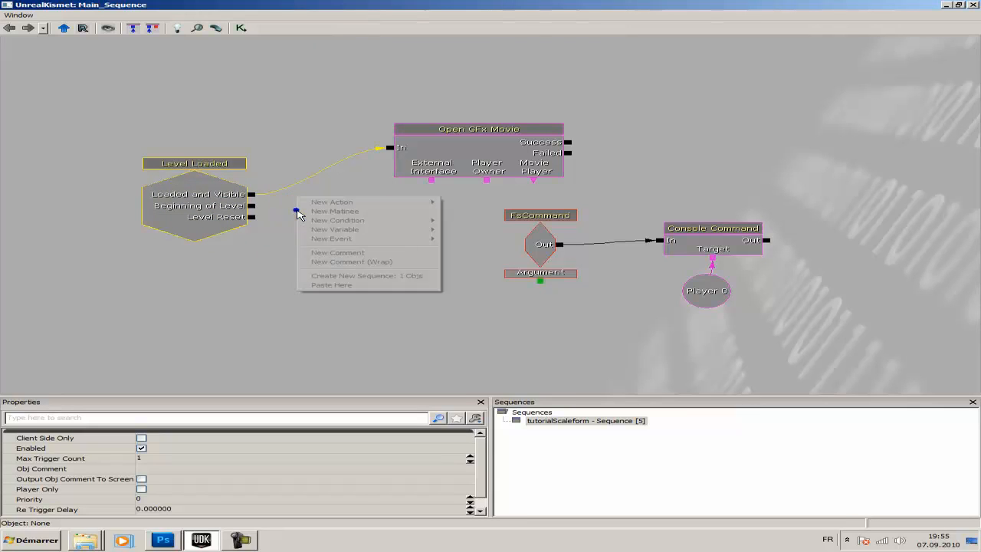
right_click(297, 214)
mouse_move(314, 239)
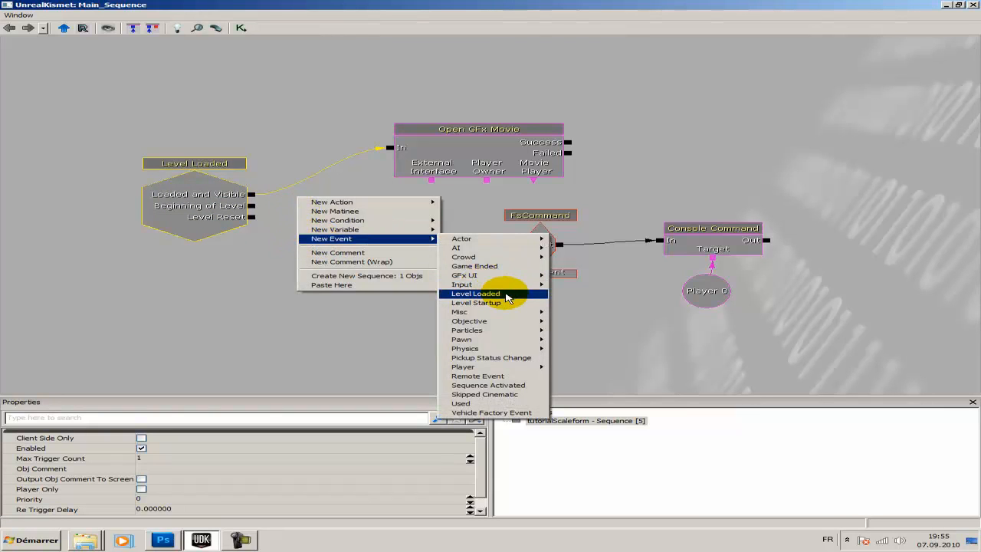
left_click(357, 332)
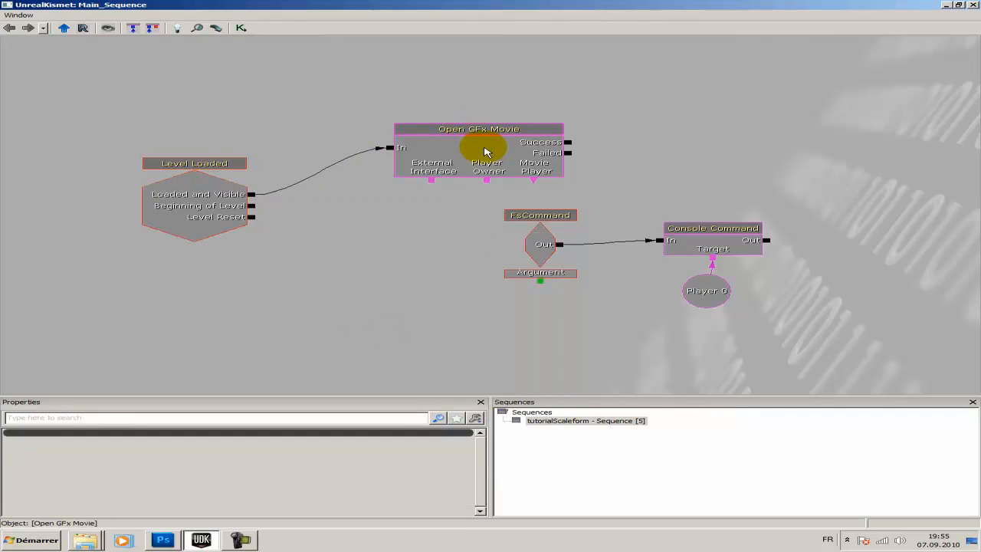
Examine the Open GFx Movie action's properties and find this action type among the GFx UI actions
left_click(481, 151)
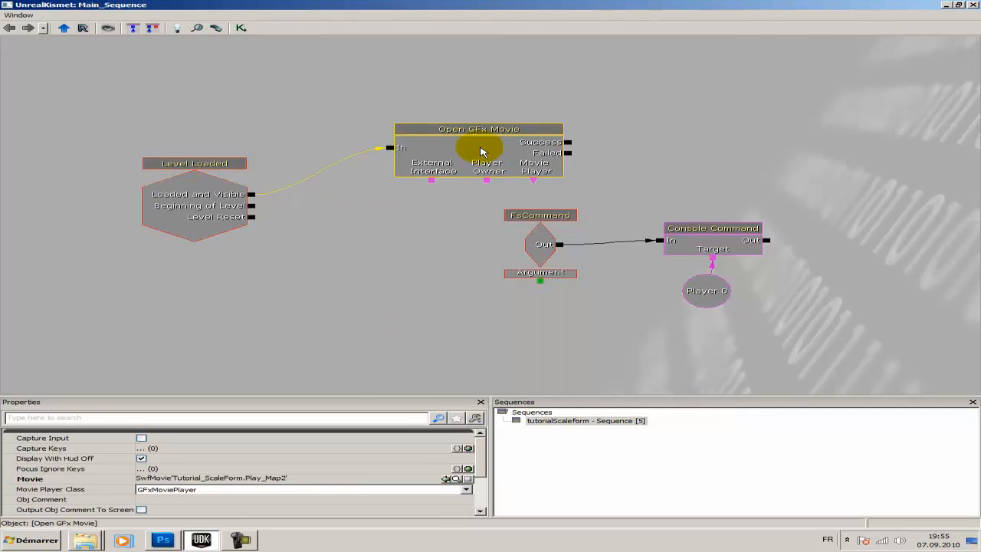
right_click(399, 182)
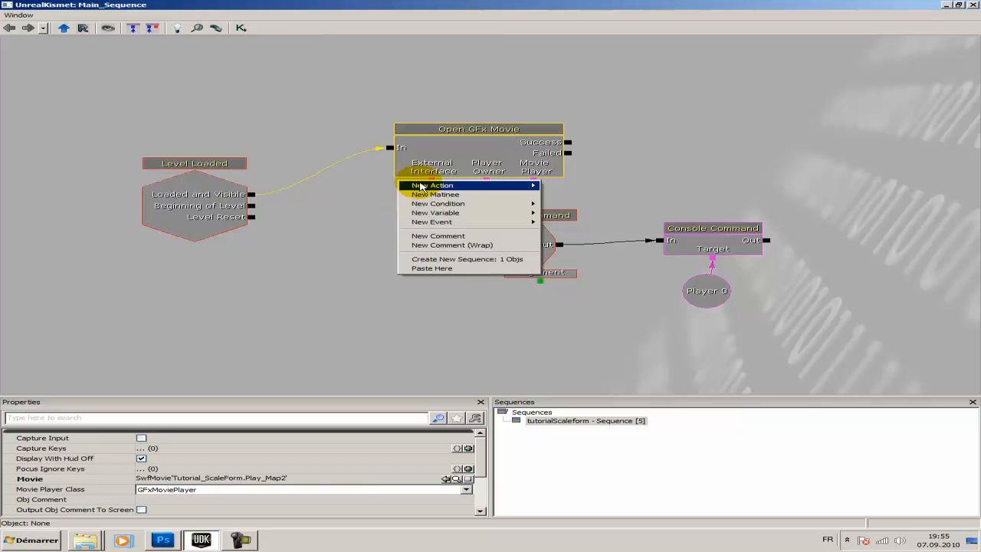
mouse_move(420, 187)
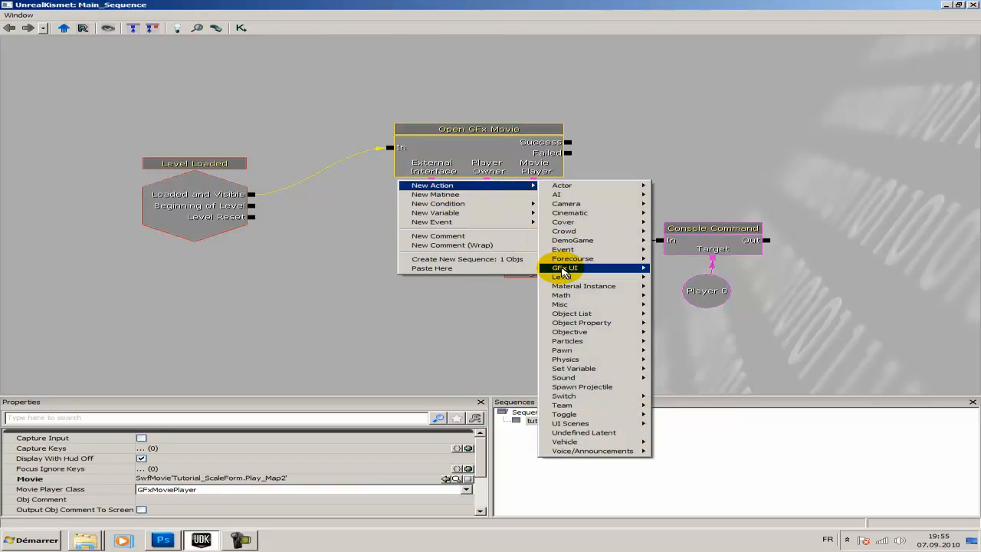
mouse_move(564, 270)
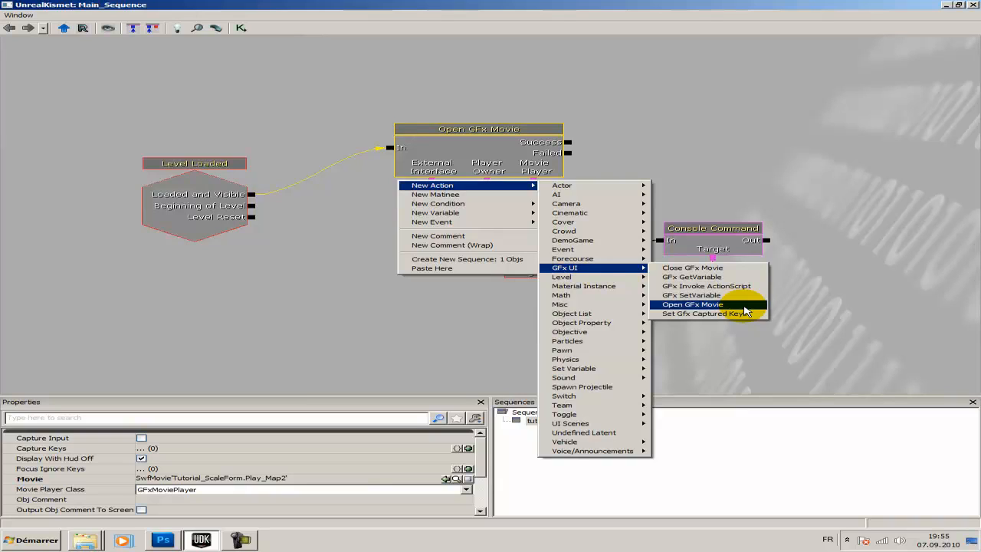
left_click(490, 340)
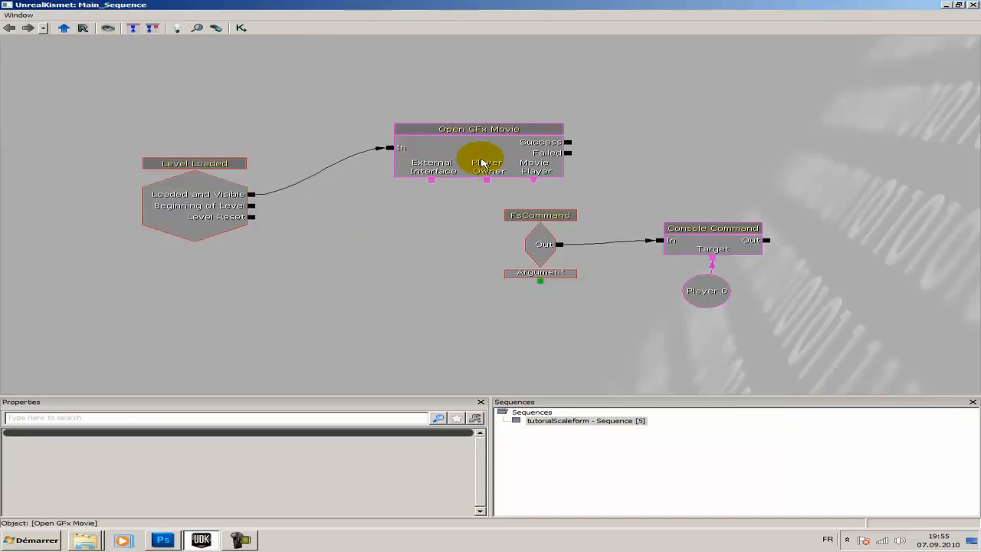
Review the movie assignment of the Open GFx Movie action and keep its Take Focus option enabled
left_click(482, 163)
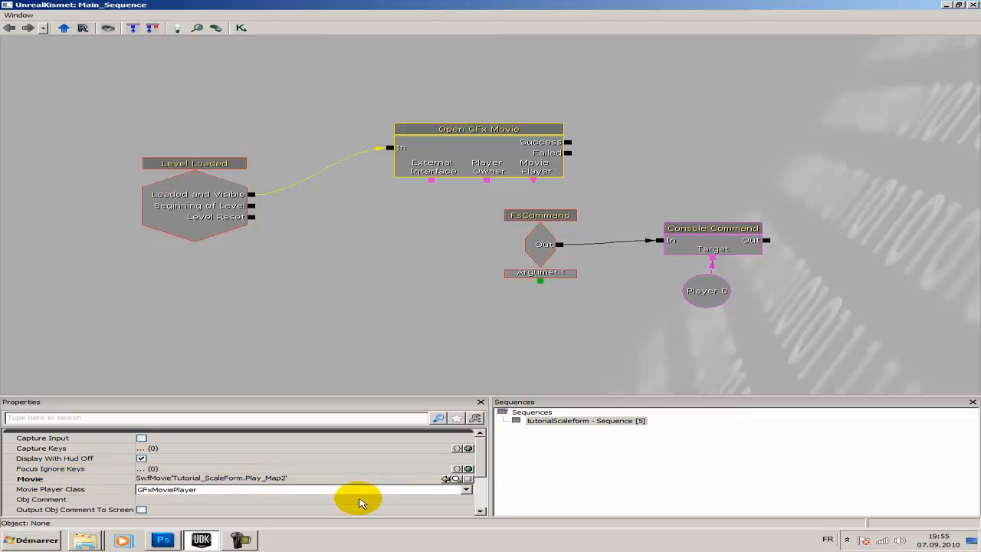
left_click(457, 478)
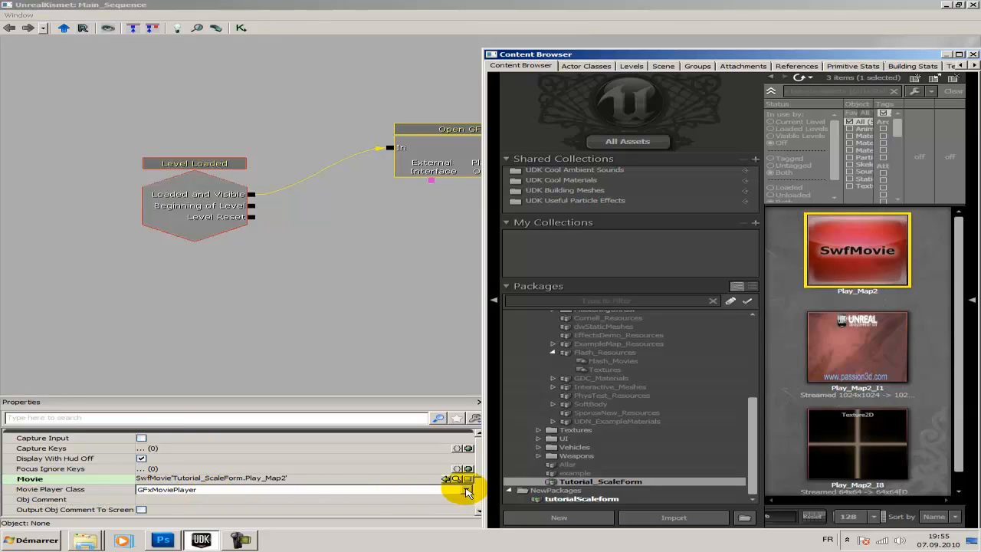
left_click_drag(477, 451, 481, 485)
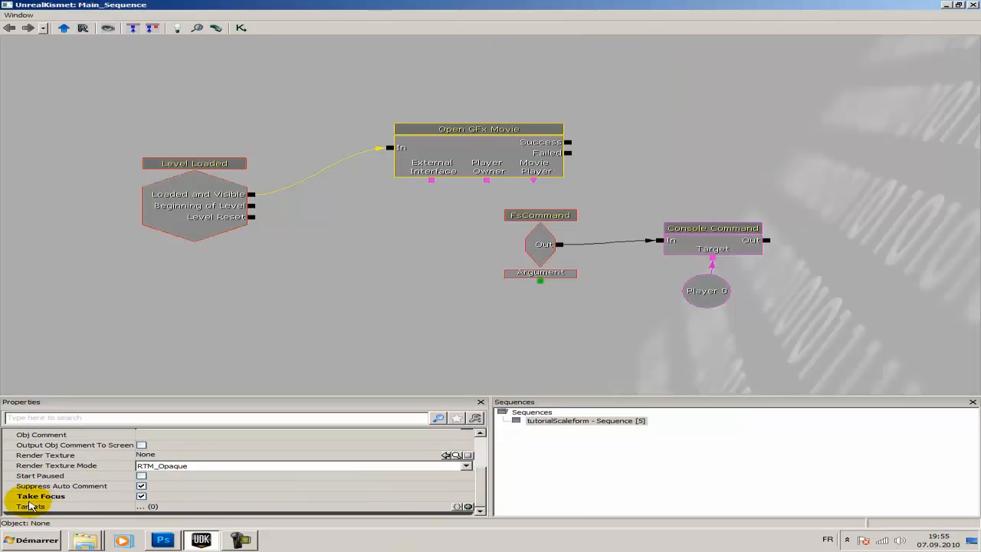
left_click(142, 497)
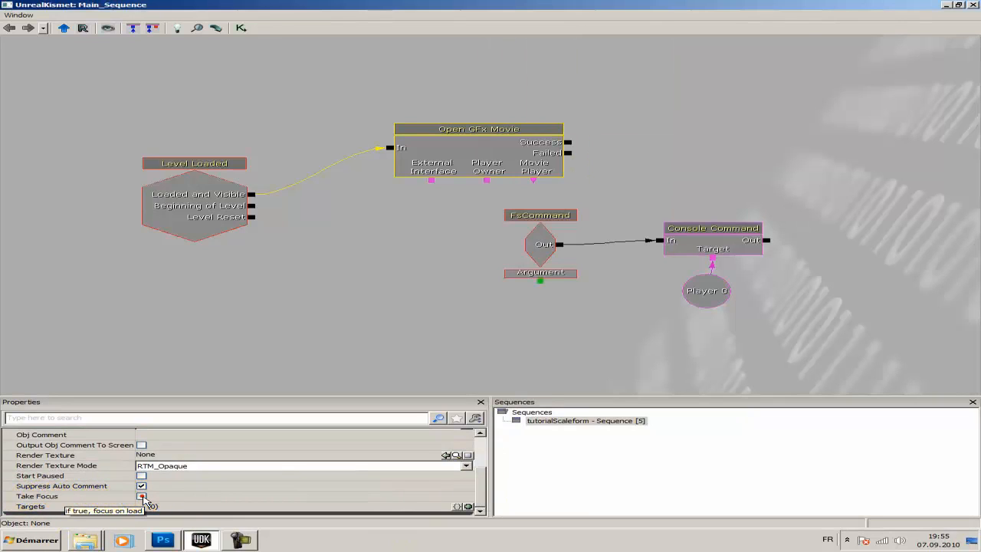
left_click(141, 496)
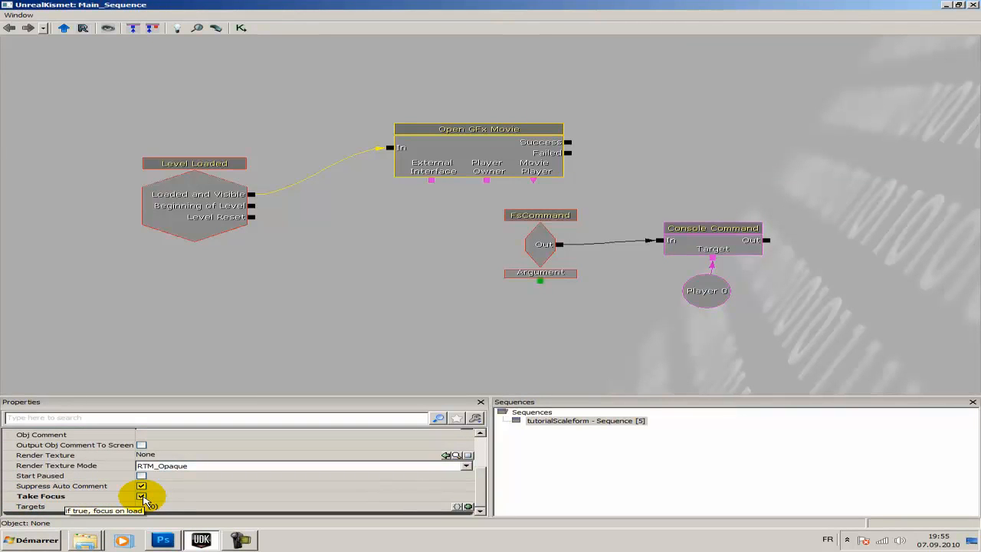
left_click(373, 301)
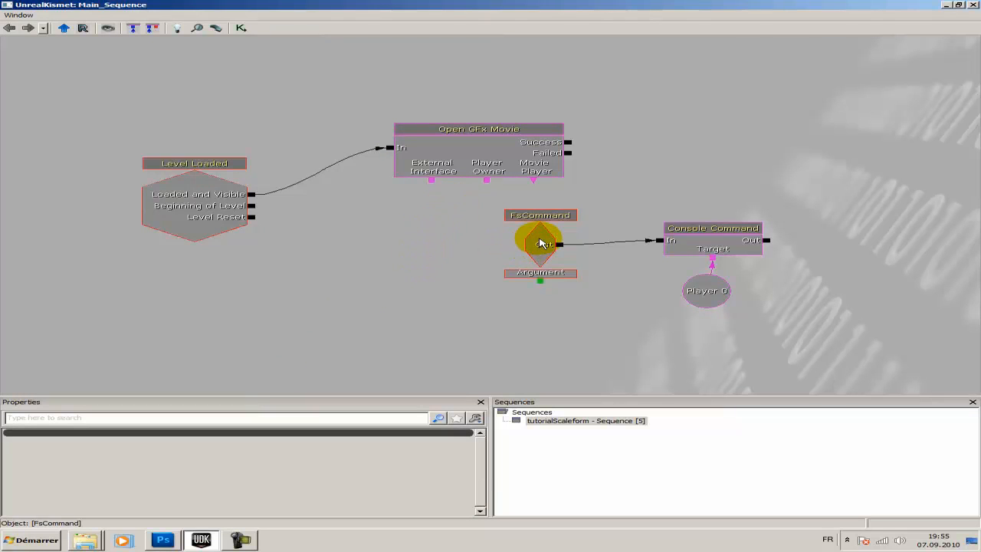
Inspect the FsCommand event's command and movie, and the command held by the connected Console Command action
left_click(541, 244)
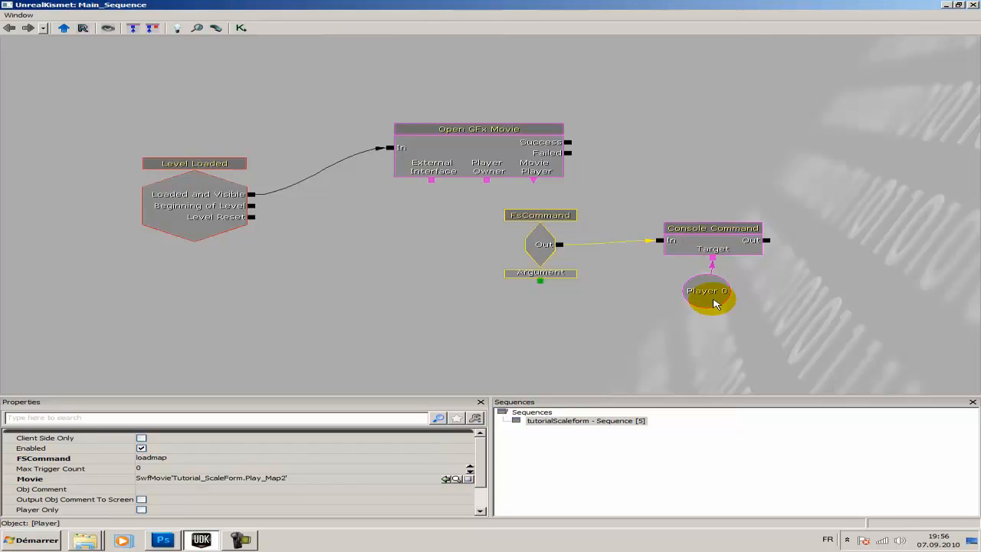
left_click(540, 247)
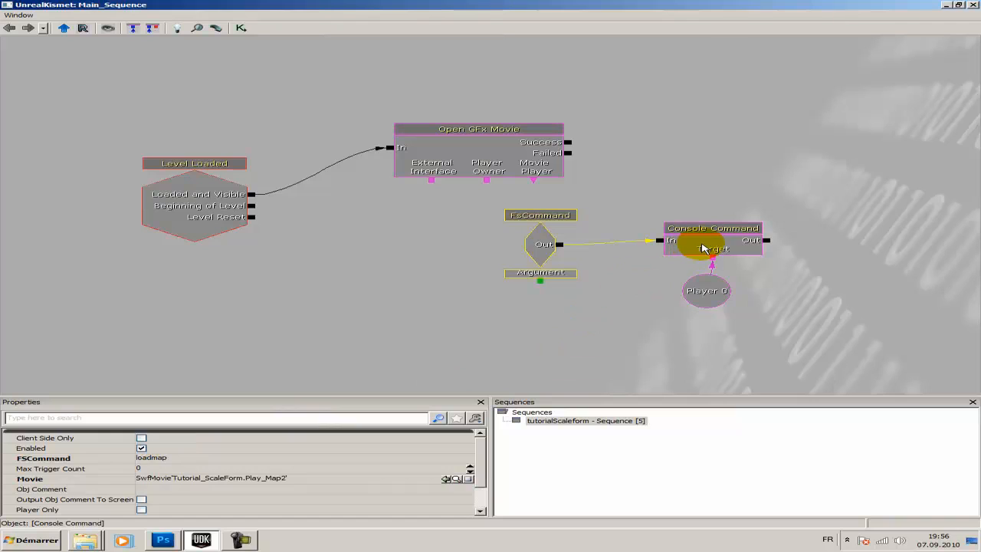
left_click(702, 245)
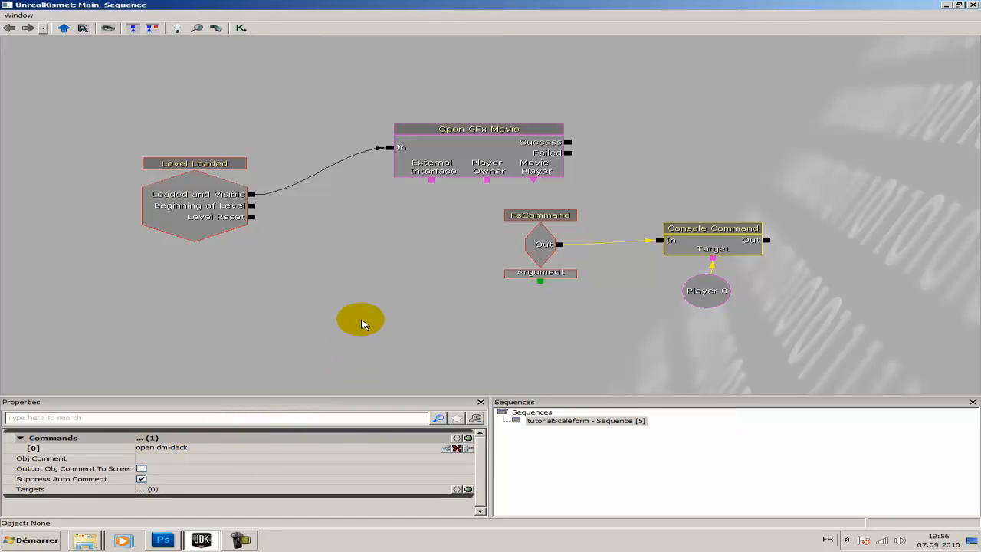
left_click(973, 6)
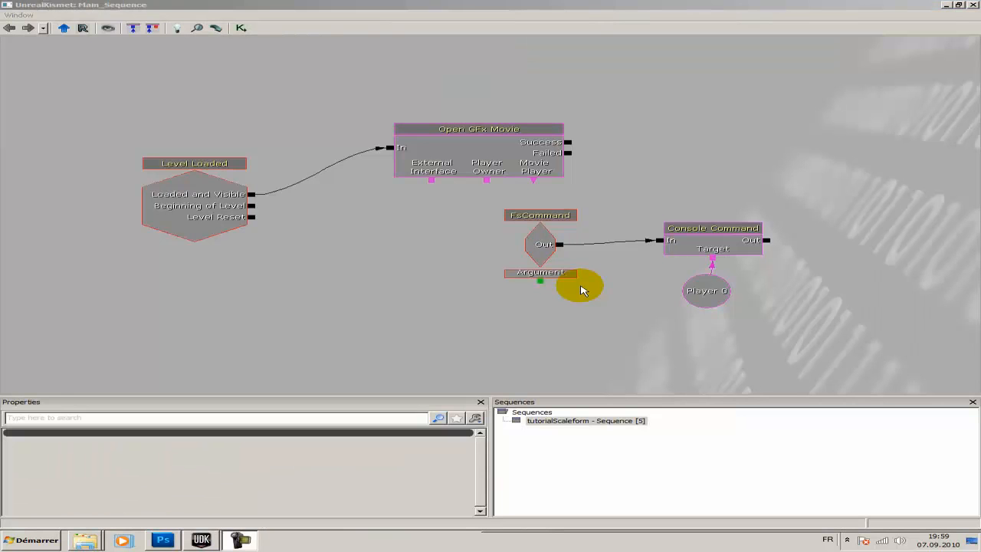
Look up where the FsCommand event and the Console Command action are found among the new Kismet nodes
left_click(535, 244)
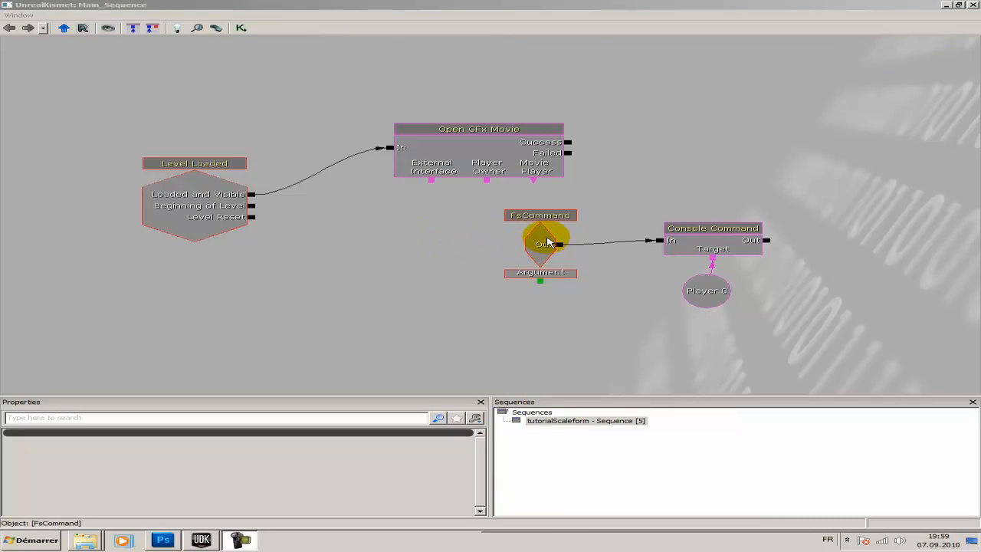
right_click(327, 211)
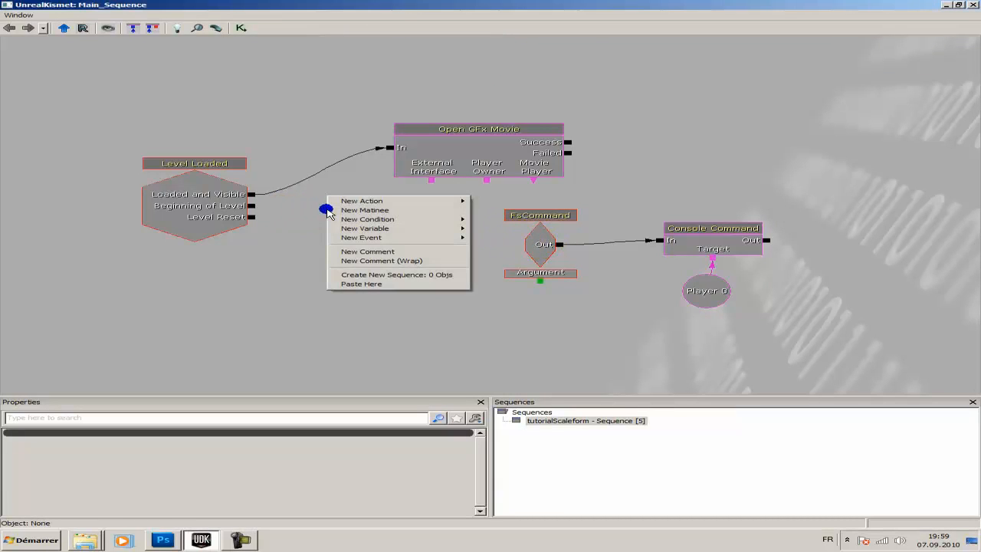
mouse_move(365, 243)
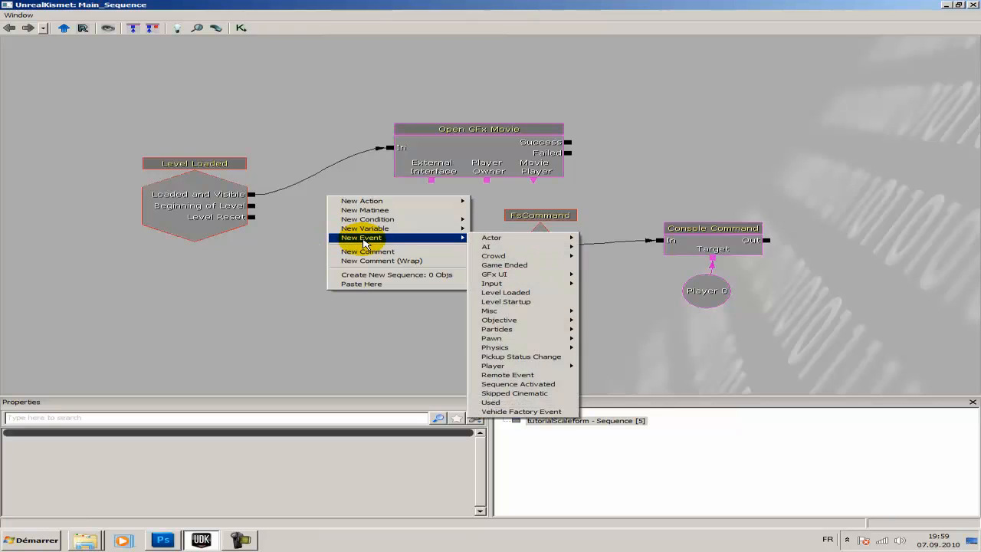
mouse_move(509, 279)
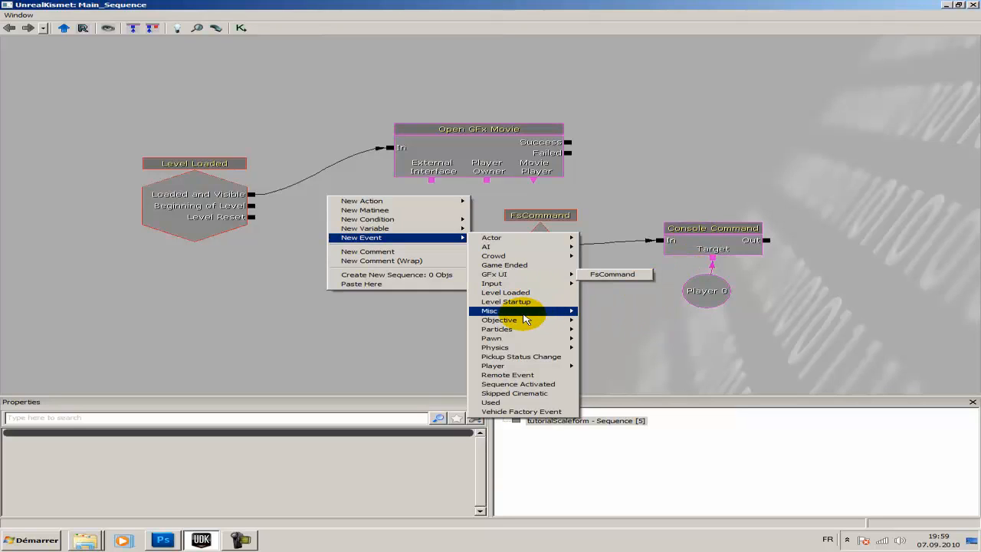
mouse_move(522, 312)
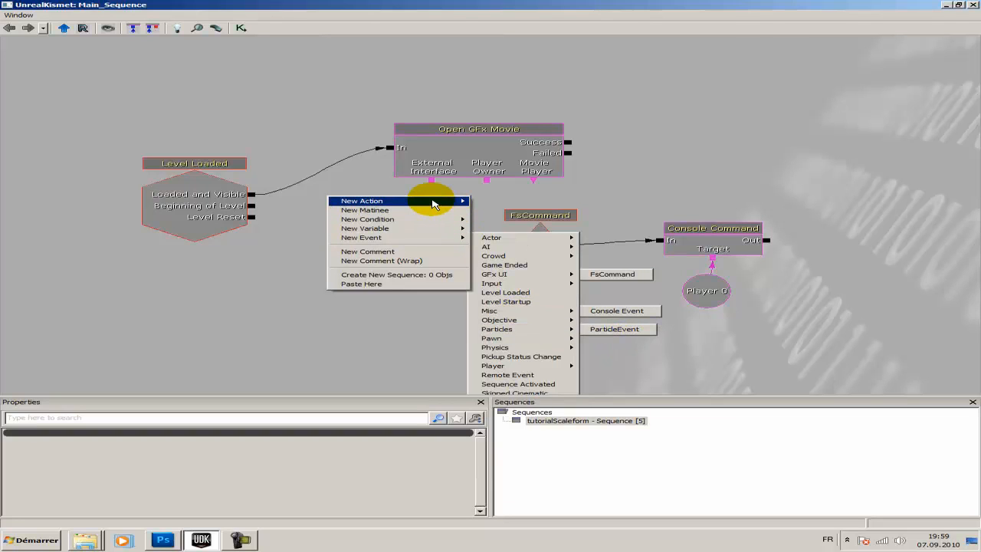
mouse_move(433, 205)
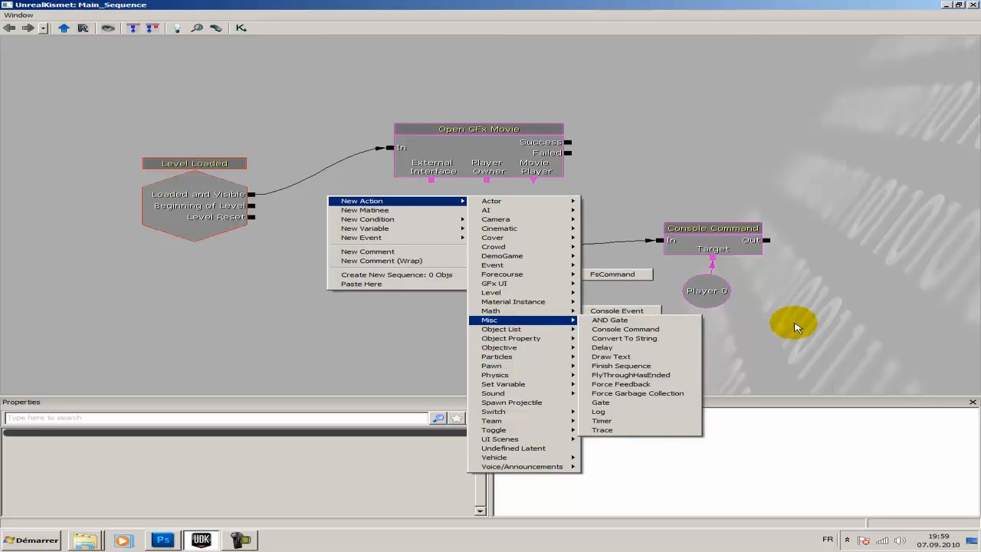
left_click(794, 323)
Add a second Player variable to the Kismet sequence and turn off its All Players option
left_click(708, 292)
left_click(708, 292)
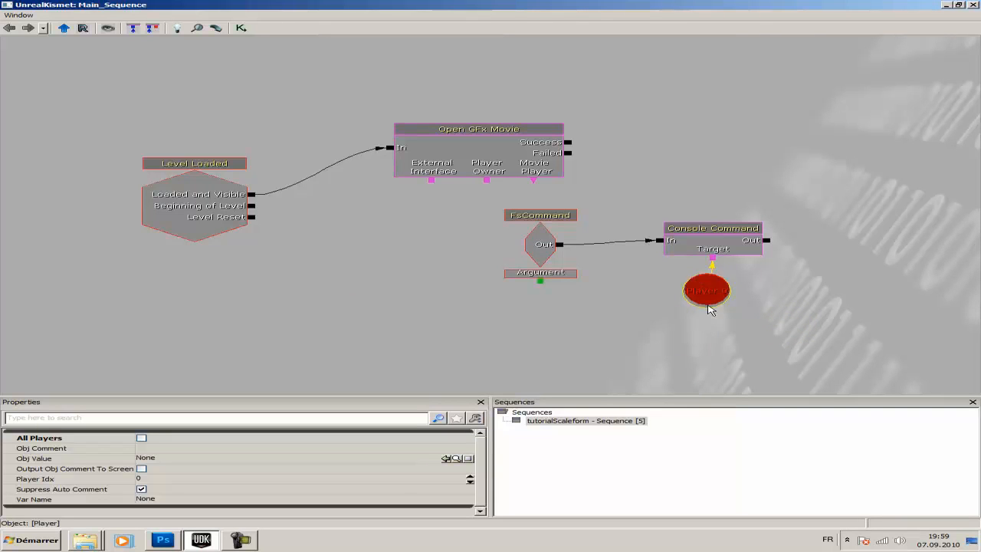
right_click(388, 208)
mouse_move(460, 240)
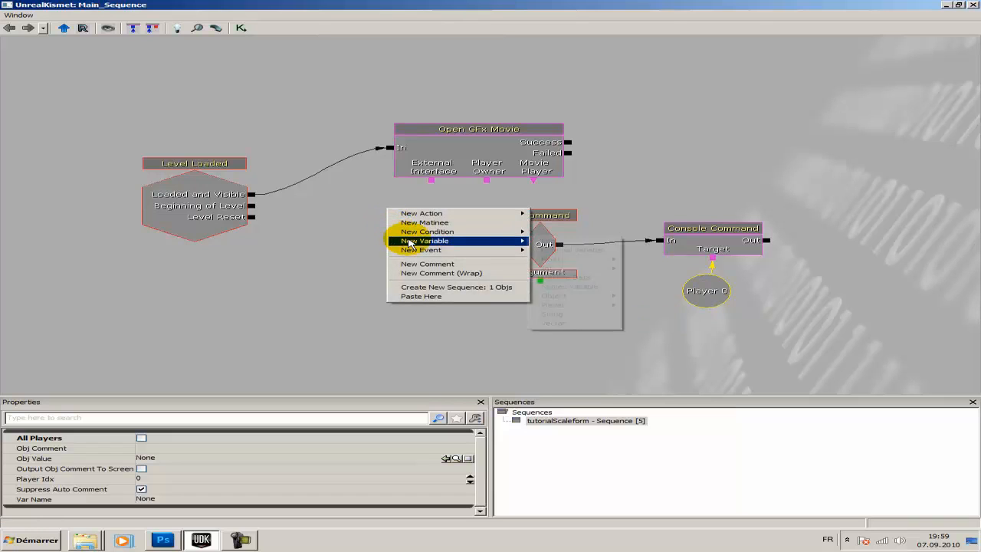
mouse_move(578, 309)
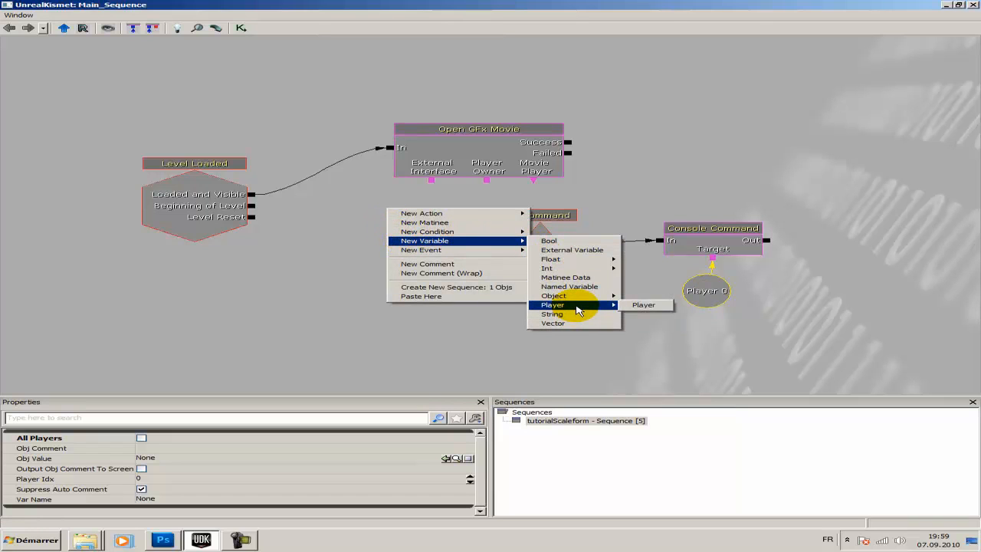
left_click(638, 306)
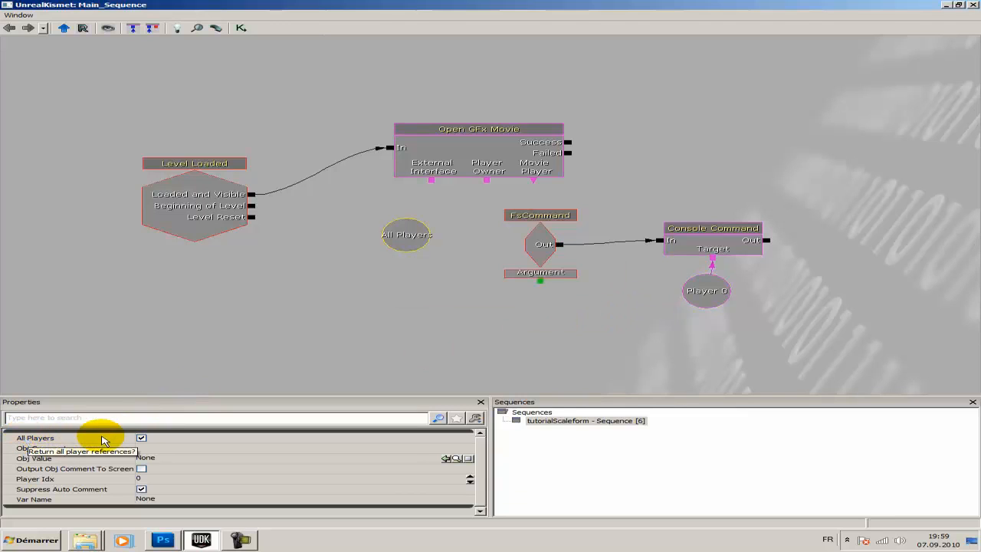
left_click(141, 438)
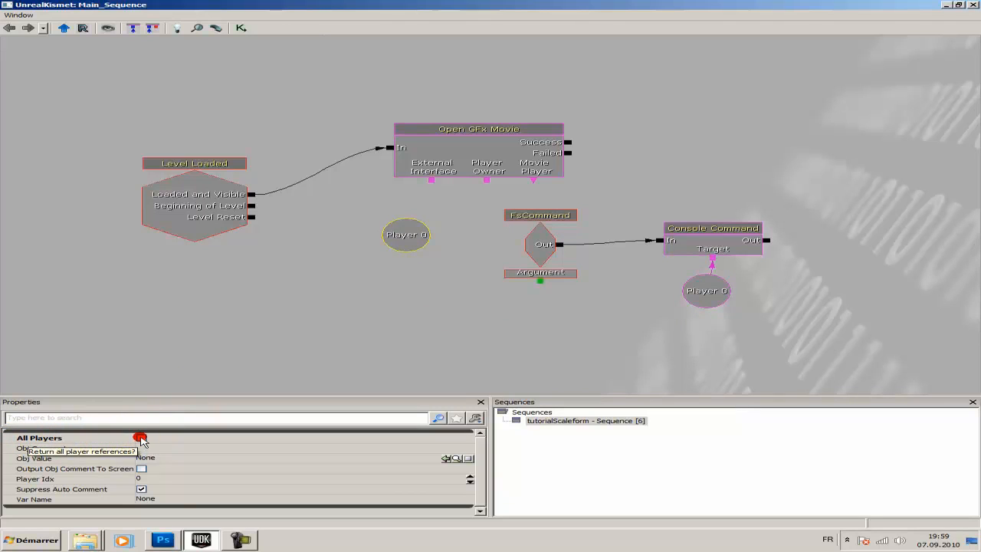
Delete the unconnected Player variable below the Open GFx Movie action
left_click(693, 319)
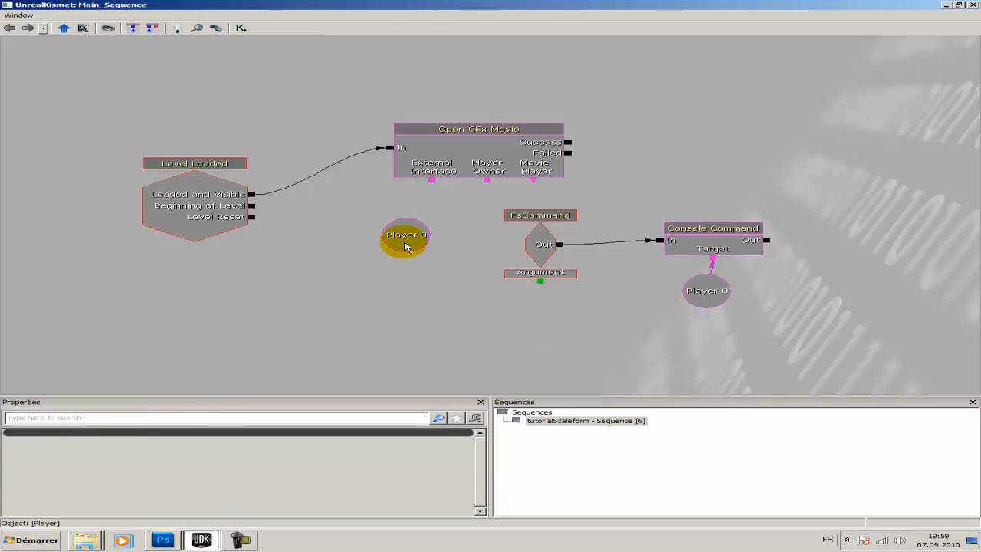
left_click(404, 239)
key("Delete")
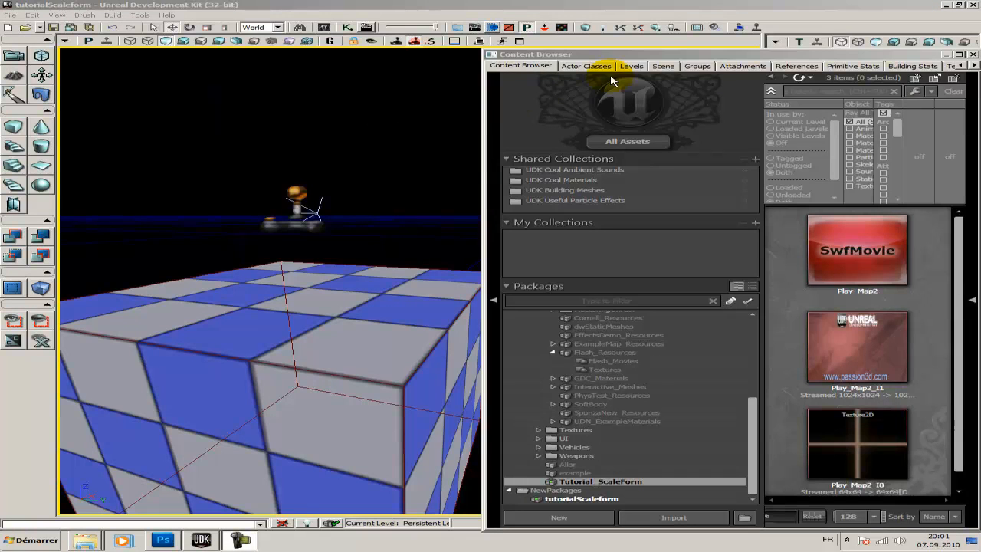
Build the level and test the menu's PLAY MAP button in a Play In Editor session
left_click(653, 29)
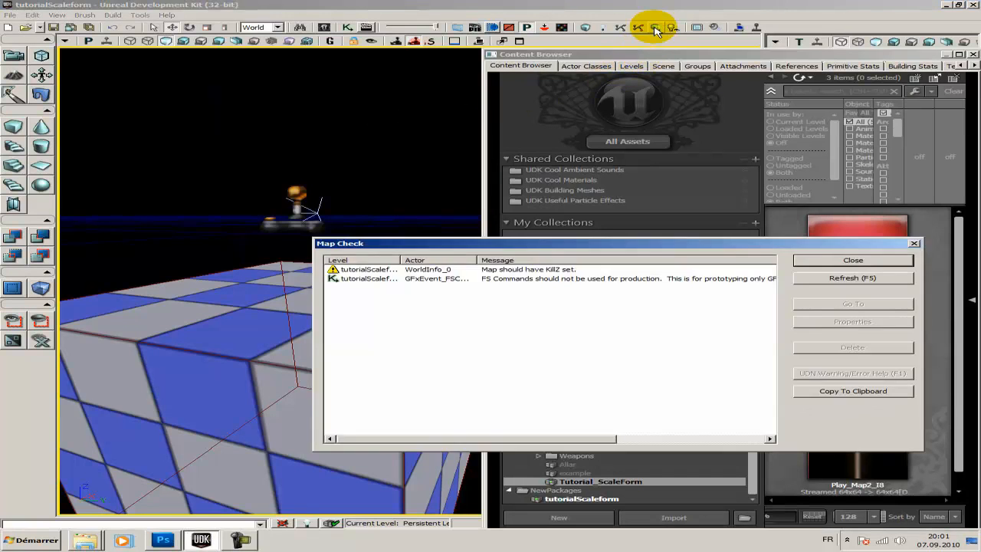
left_click(811, 264)
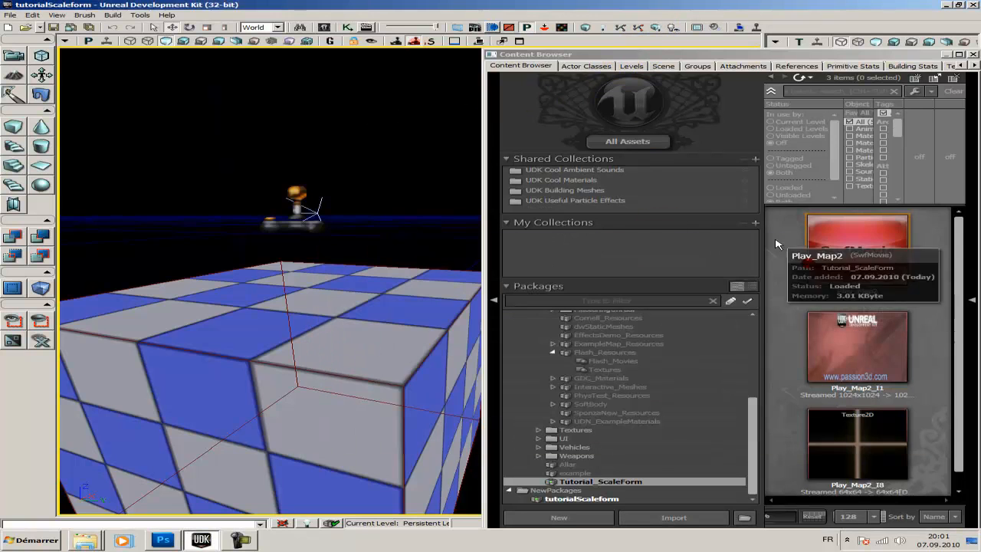
left_click(759, 26)
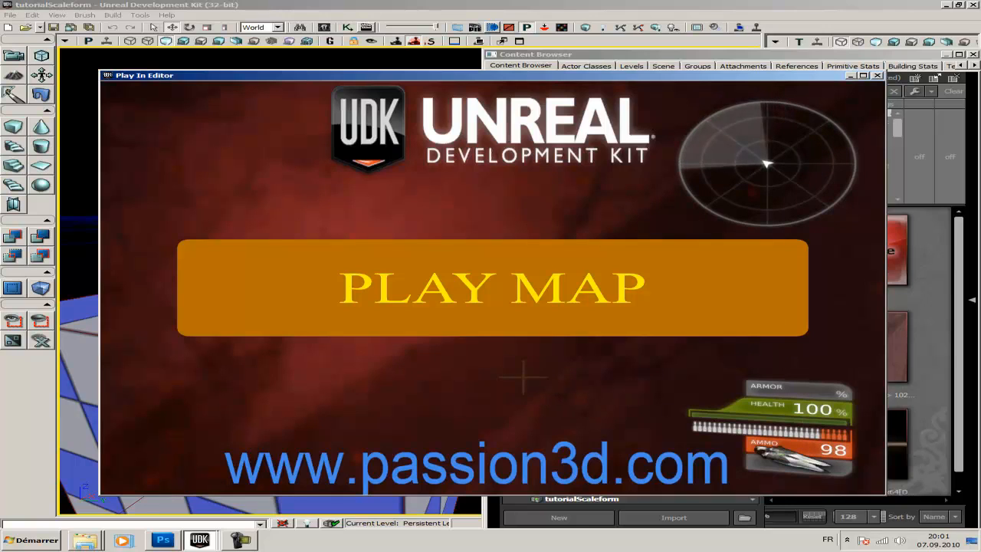
left_click(675, 300)
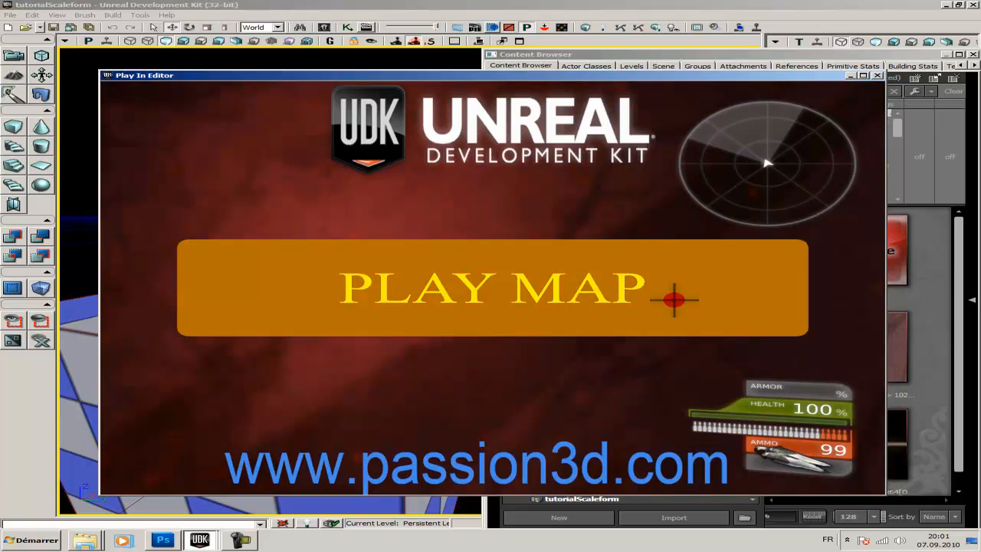